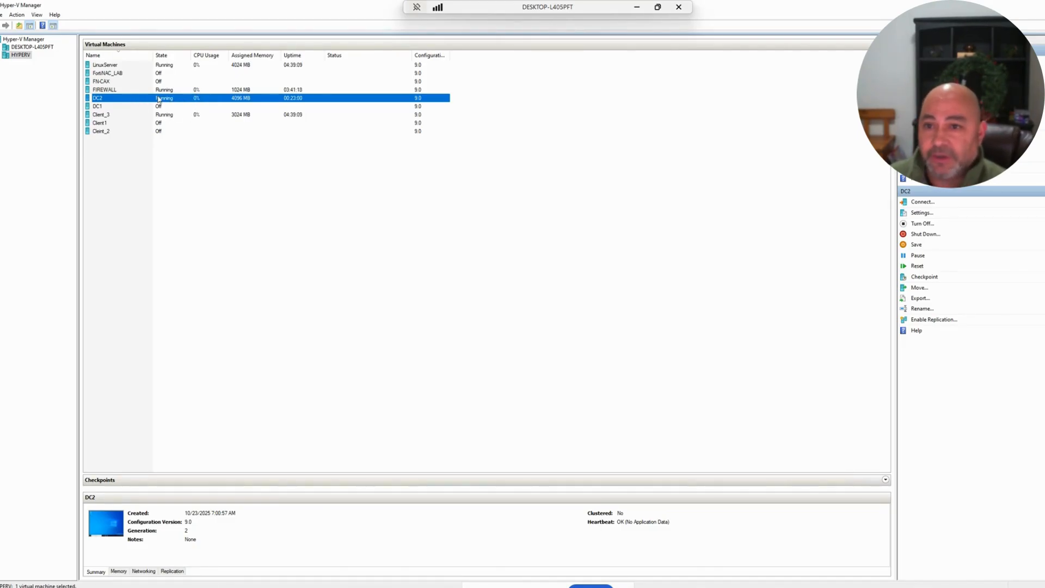
Step: Turn off the DC2 virtual machine on the HYPERV host
click(124, 91)
click(119, 99)
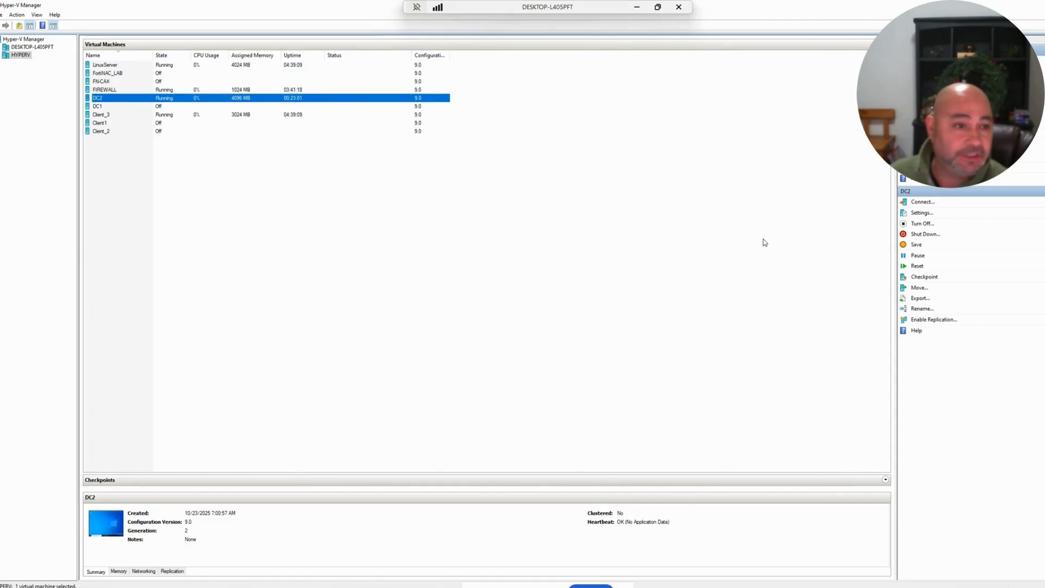
right_click(170, 98)
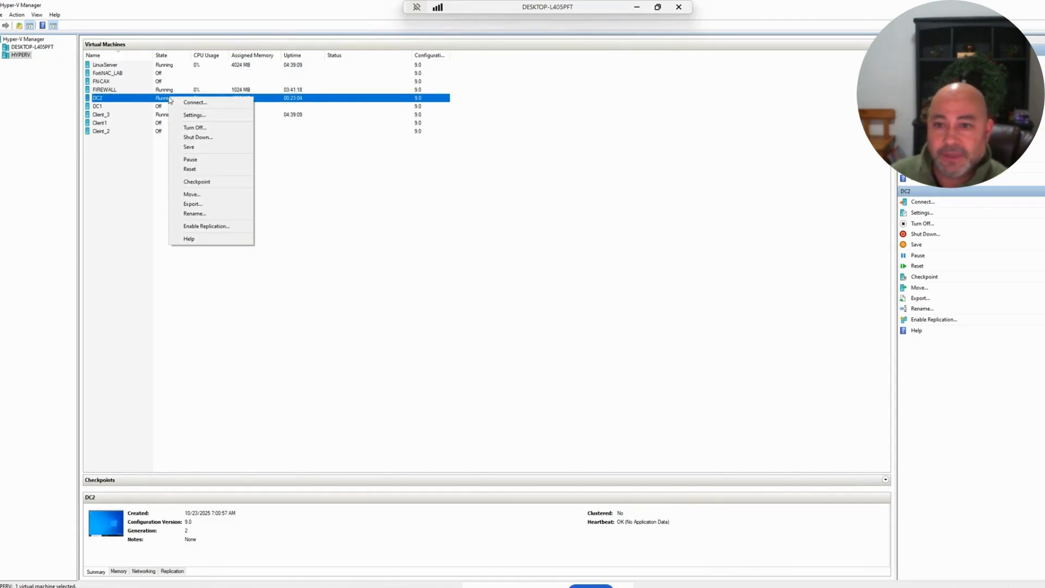
click(199, 128)
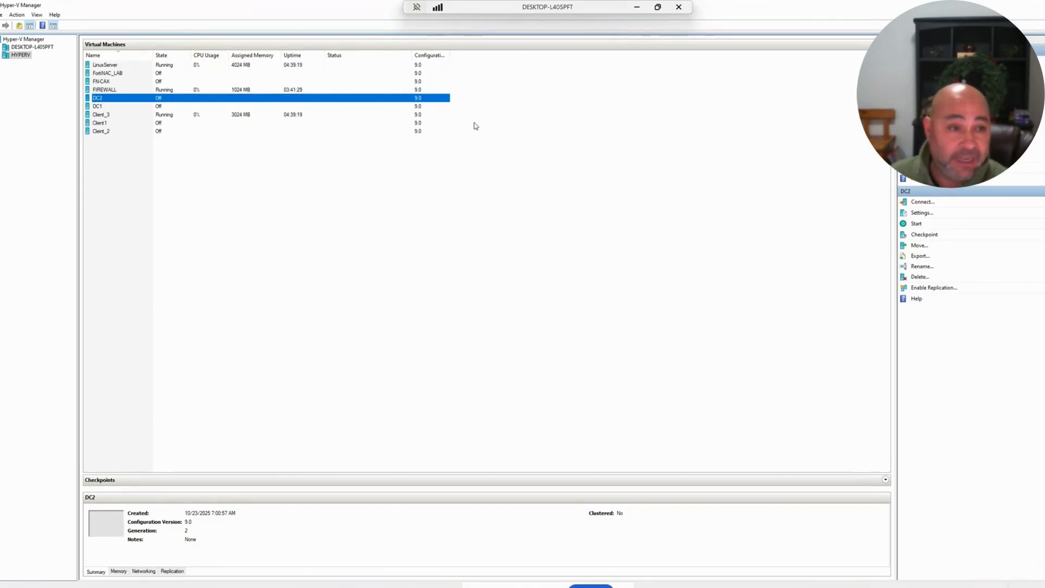
Step: Open the DC2 virtual machine's settings and add a hard drive to its SCSI controller
right_click(251, 100)
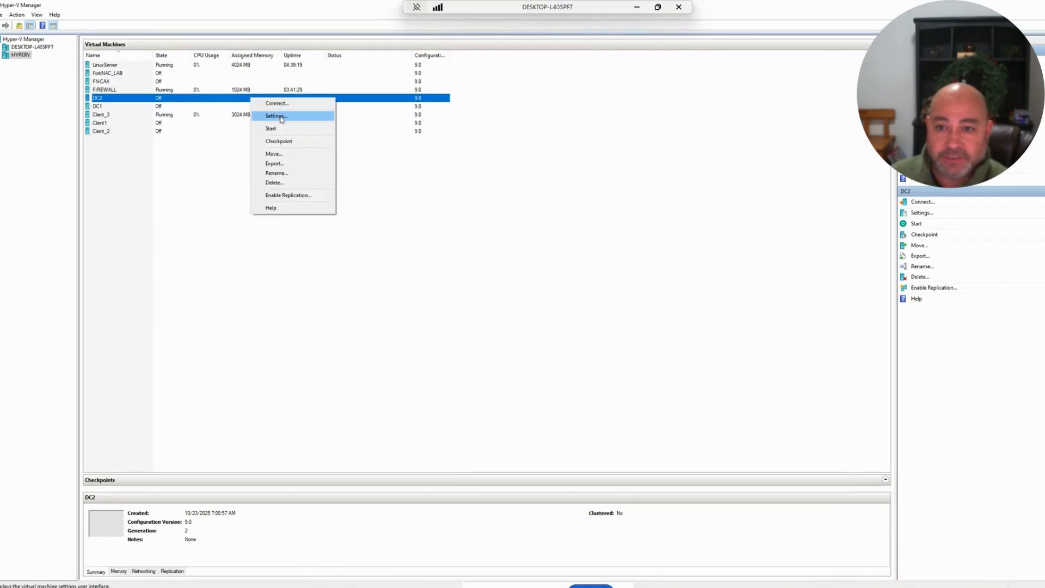
click(272, 116)
drag(625, 149, 555, 104)
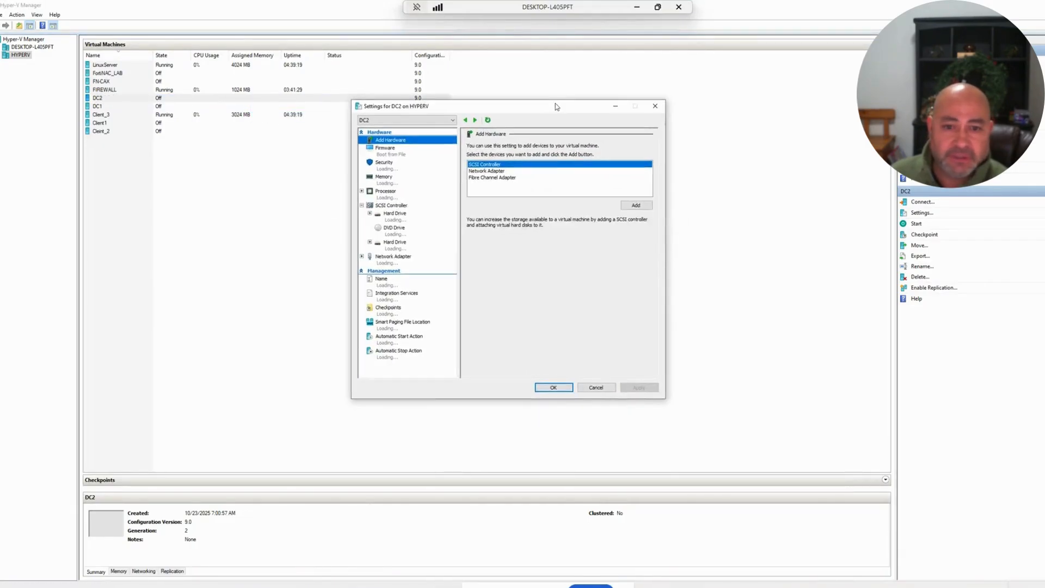
click(391, 213)
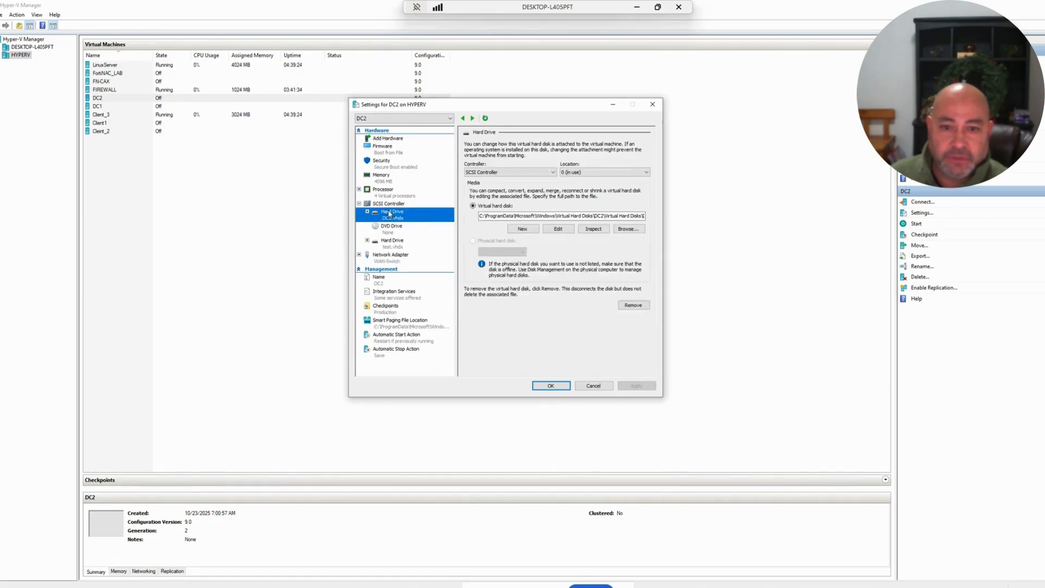
click(388, 204)
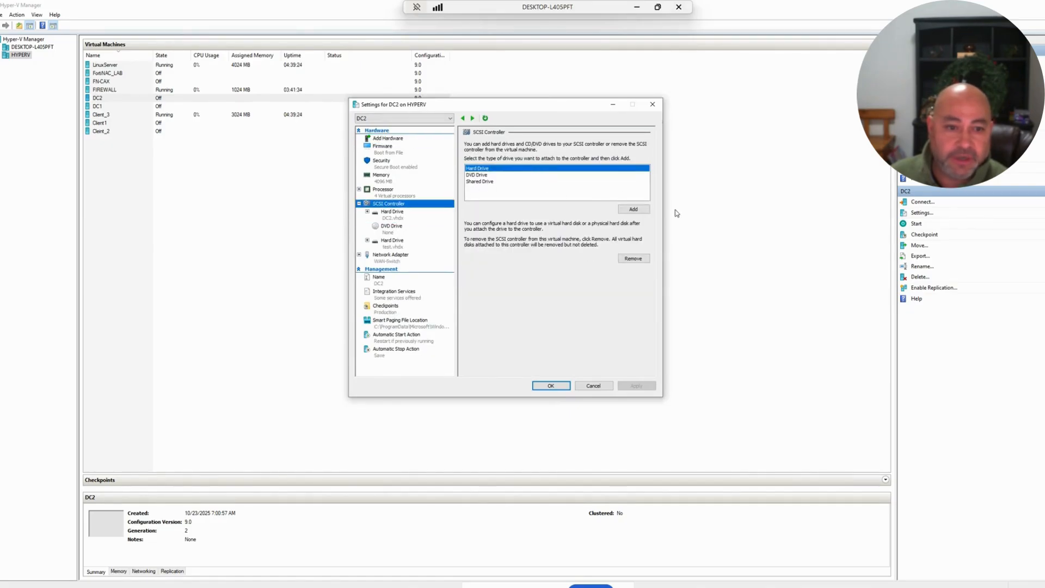
click(633, 210)
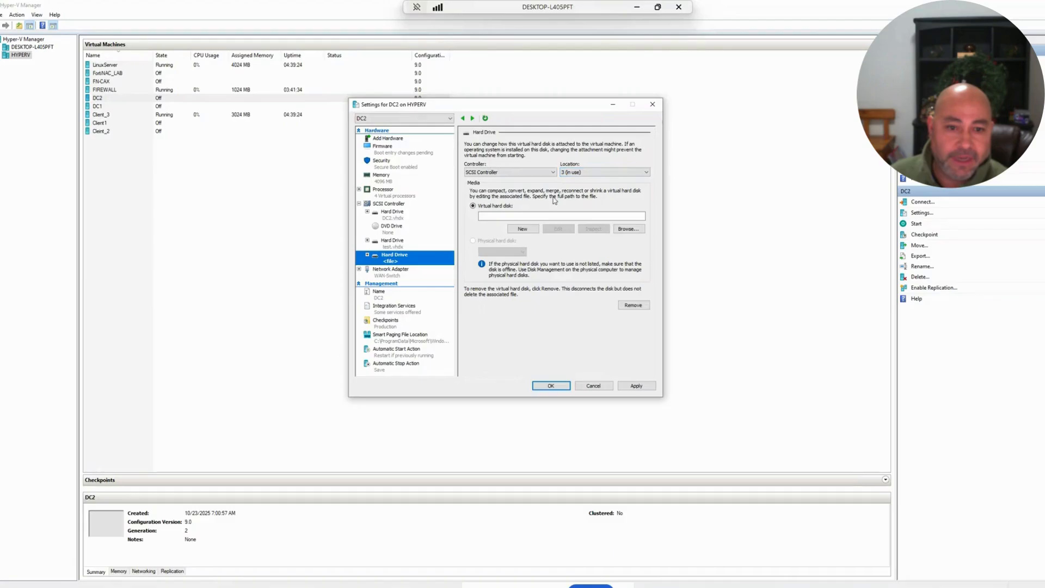
Step: Start creating a new virtual hard disk for the added drive and choose the dynamically expanding disk type
click(524, 229)
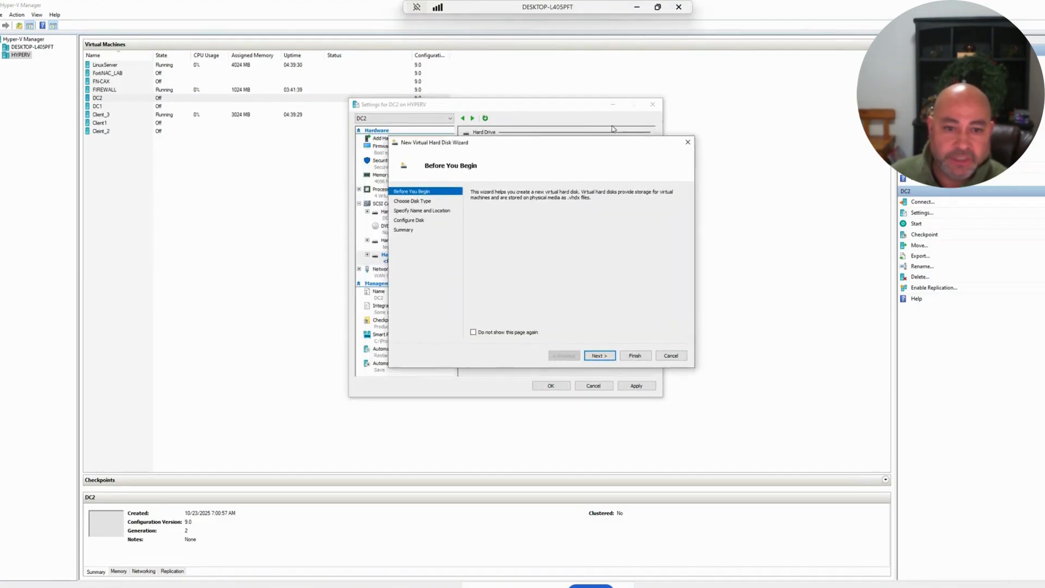
drag(617, 116, 744, 95)
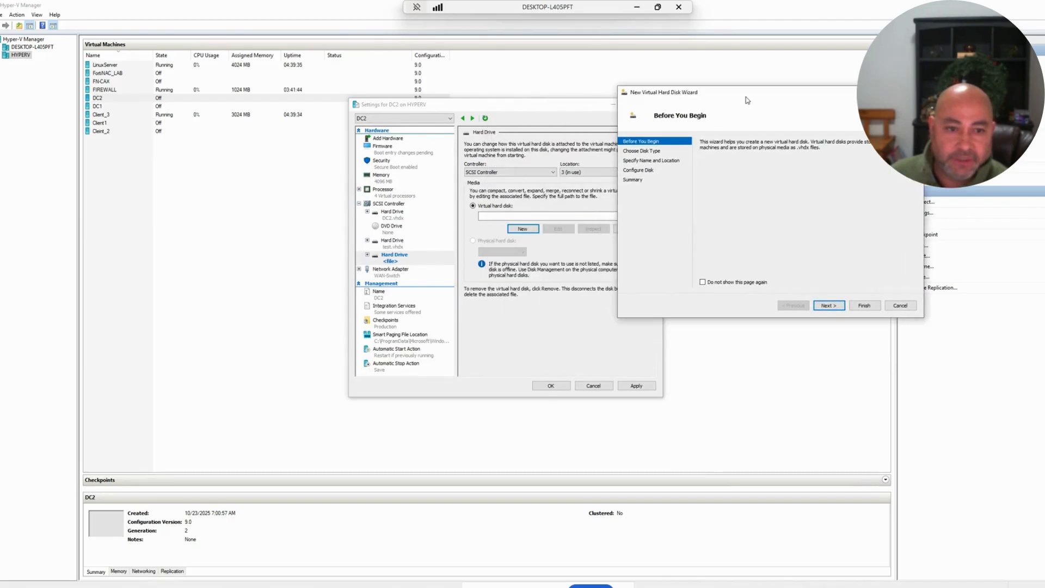
click(829, 306)
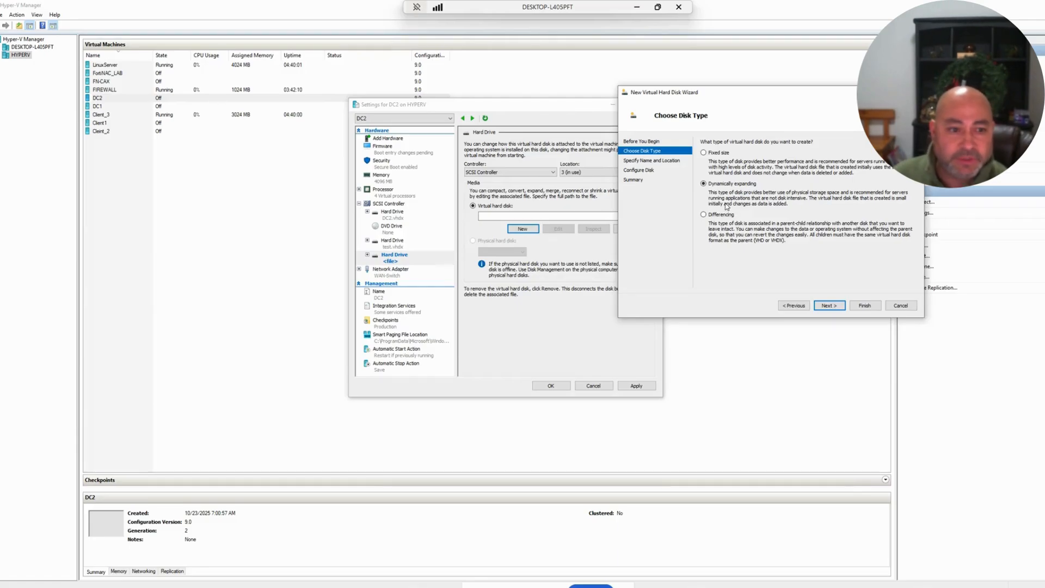
drag(740, 97, 690, 98)
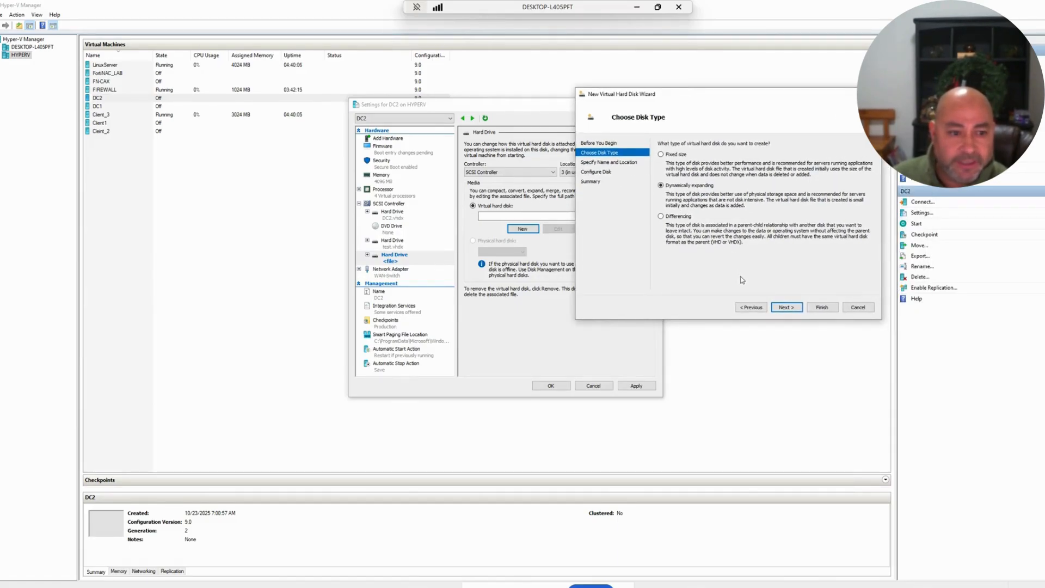
click(661, 155)
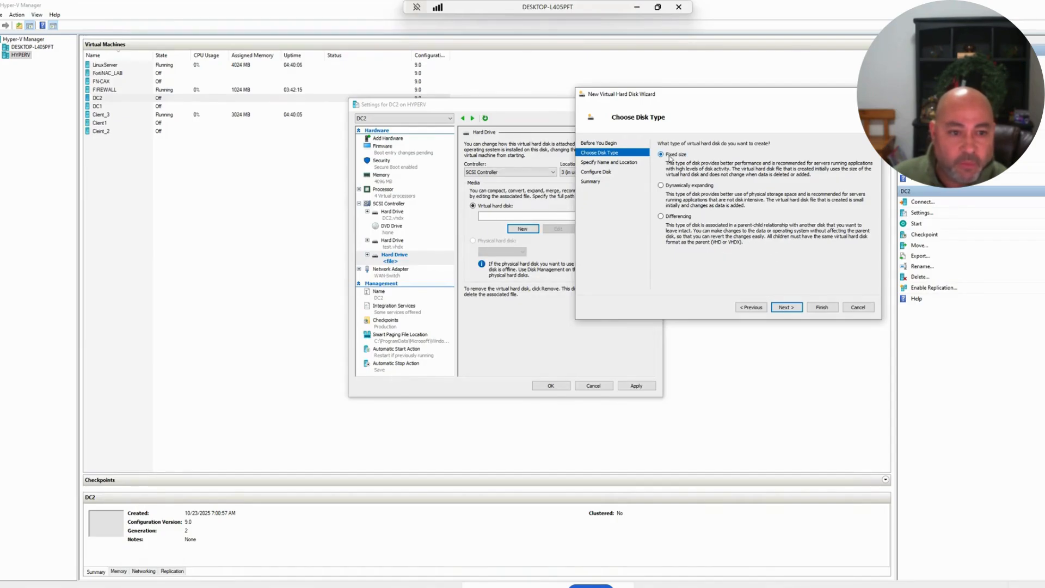
click(673, 188)
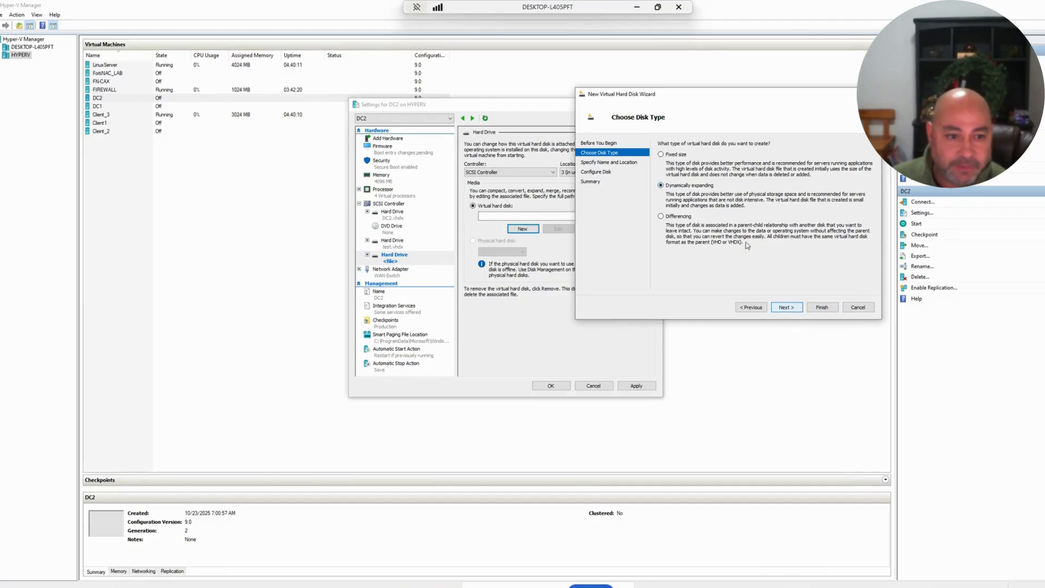
click(784, 308)
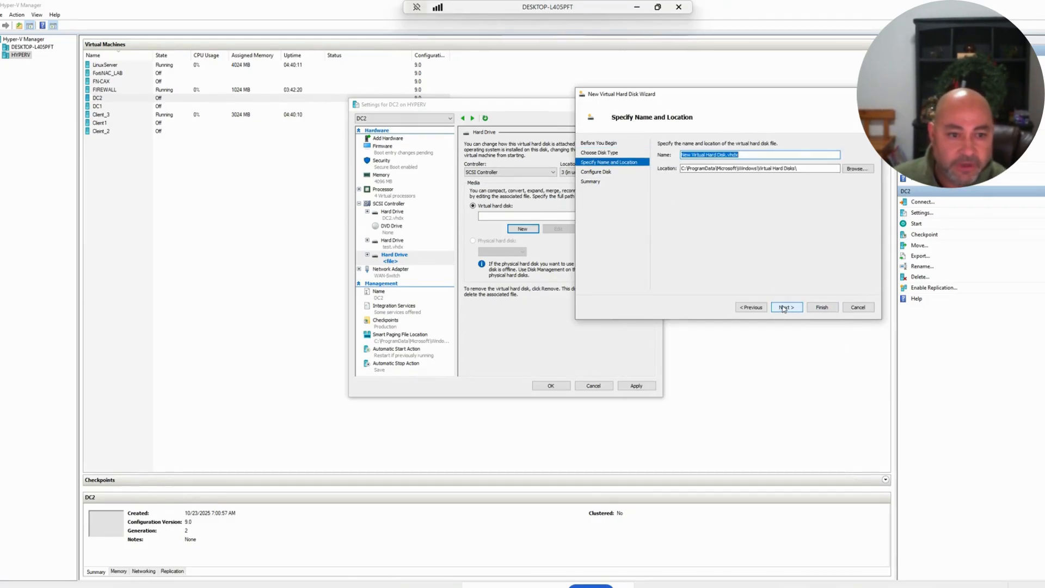
Step: Name the new virtual hard disk file DATA.vhdx
drag(727, 155, 574, 177)
key(BackSpace)
key(Delete)
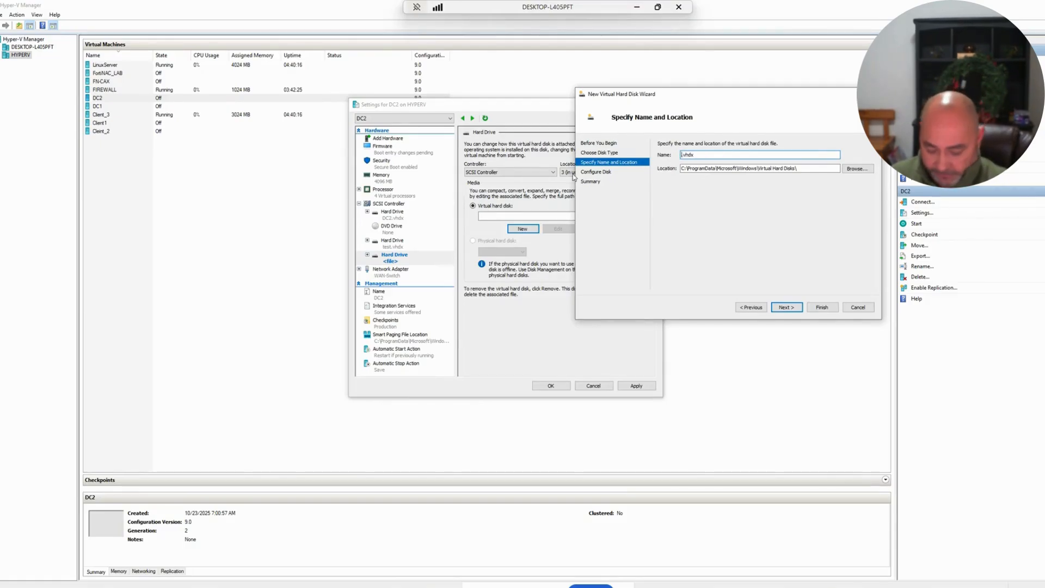
text(DATA)
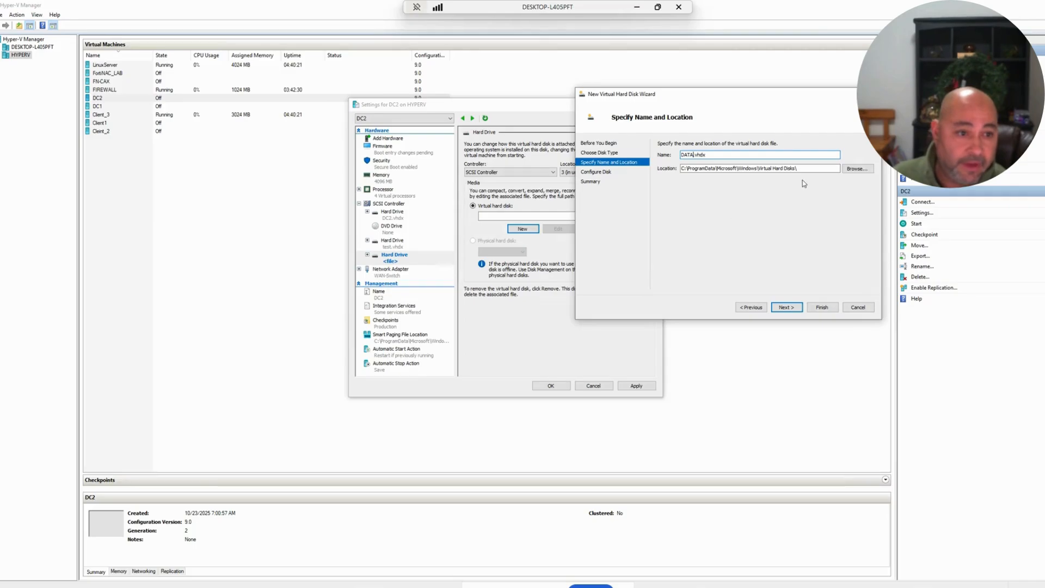
Step: Set the virtual hard disk's storage location to the host's Data (E:) drive
click(858, 169)
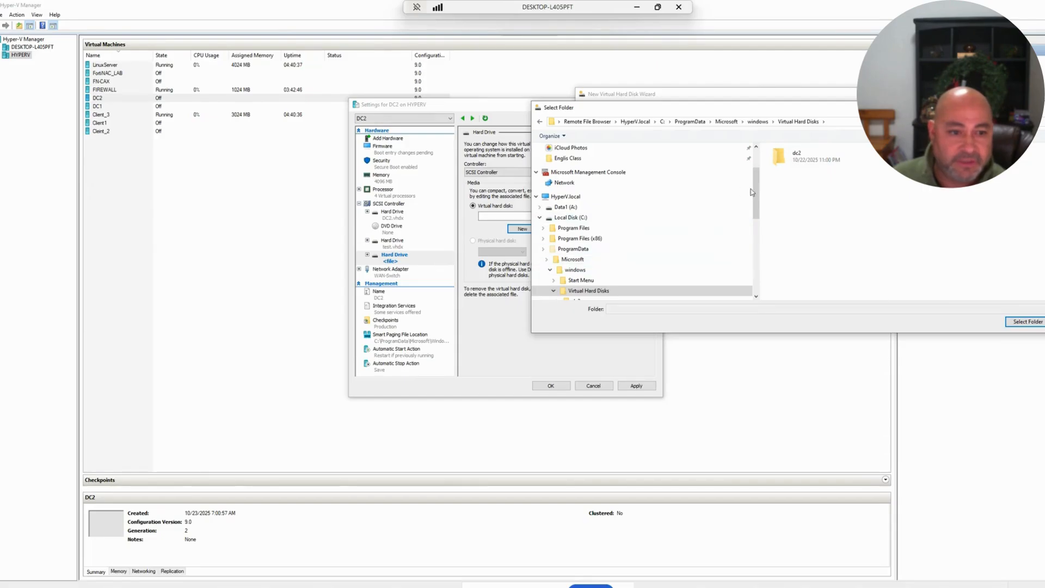
scroll(754, 196, down, 10)
click(561, 284)
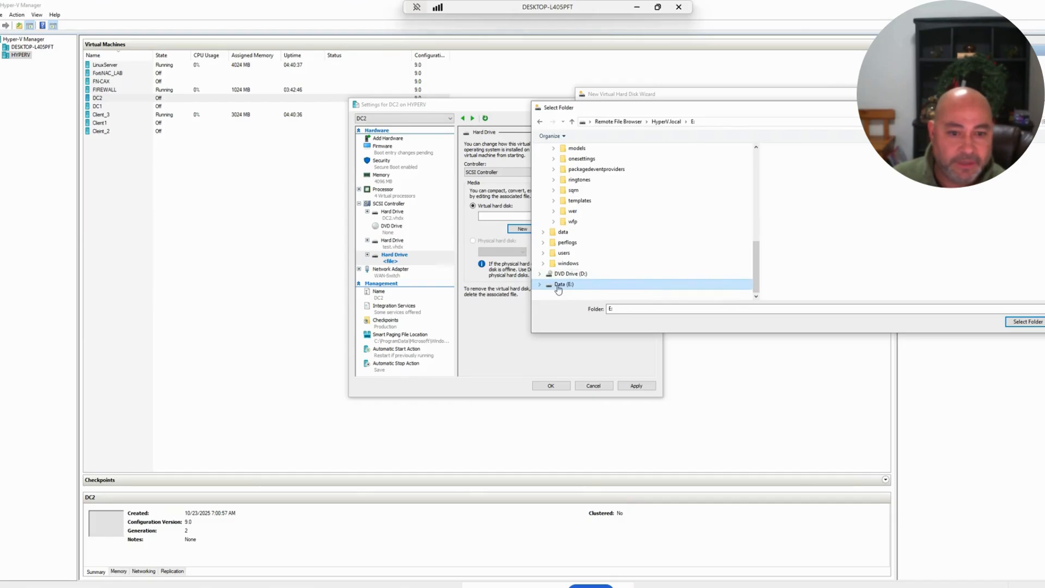
scroll(566, 287, up, 10)
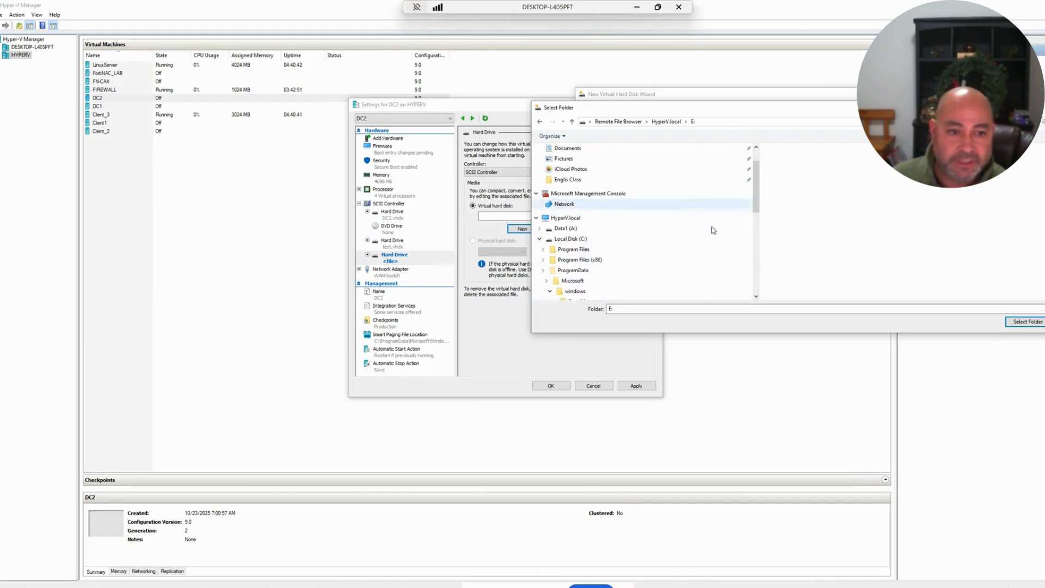
scroll(729, 229, down, 10)
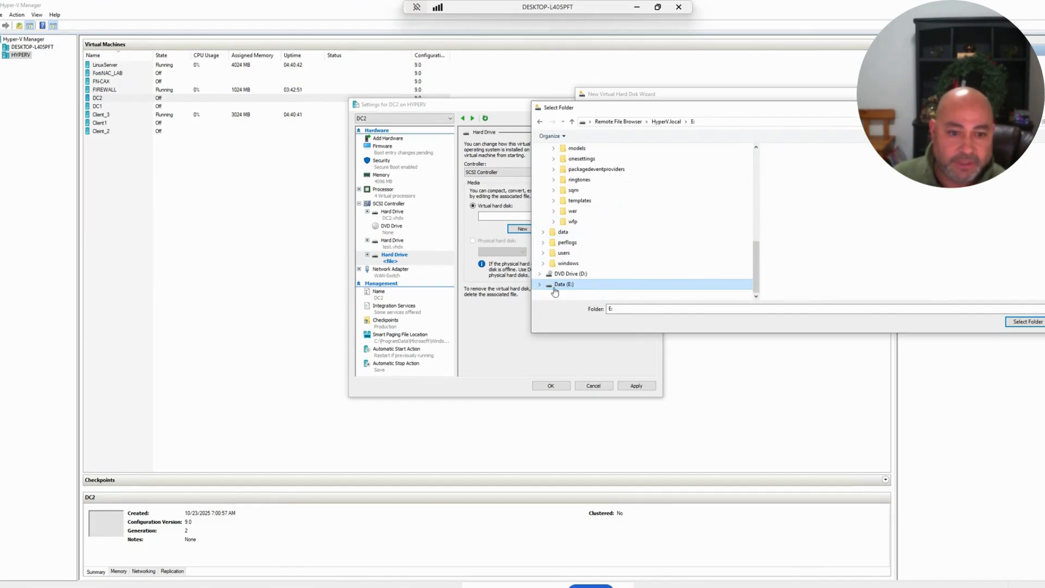
scroll(569, 289, up, 8)
click(567, 287)
drag(755, 209, 755, 231)
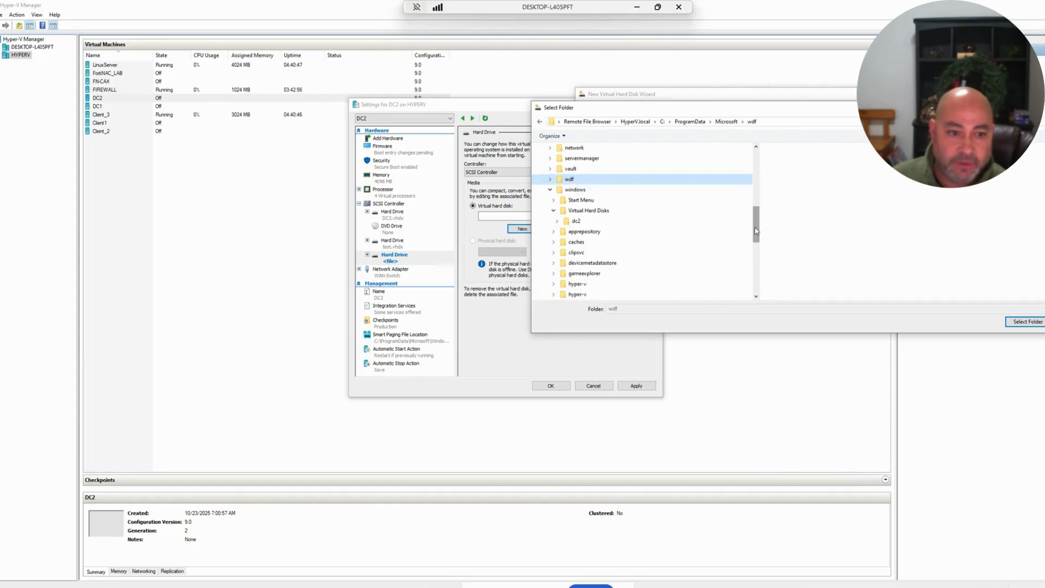
scroll(580, 295, down, 10)
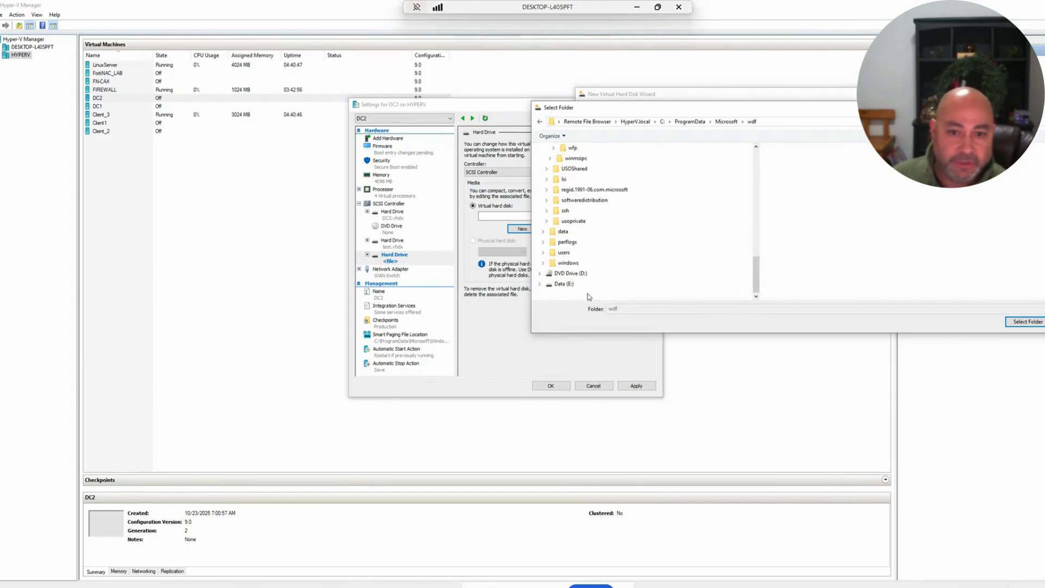
click(622, 286)
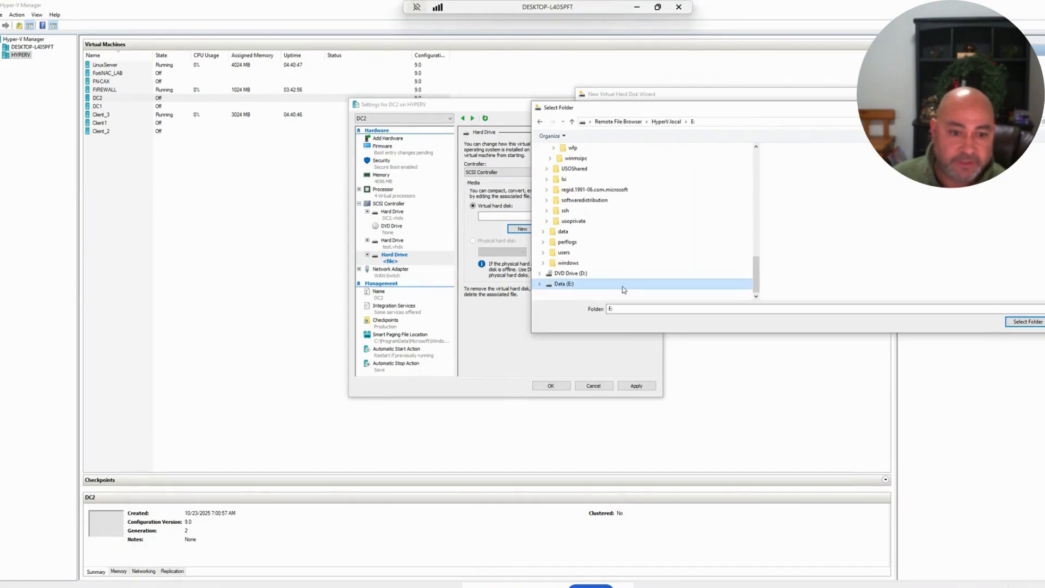
click(1030, 325)
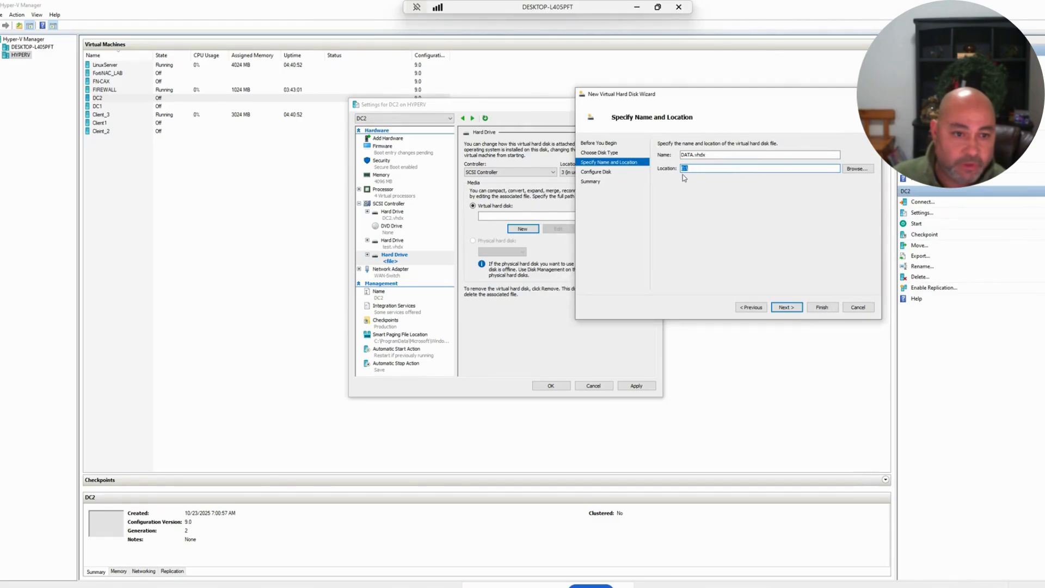
click(799, 313)
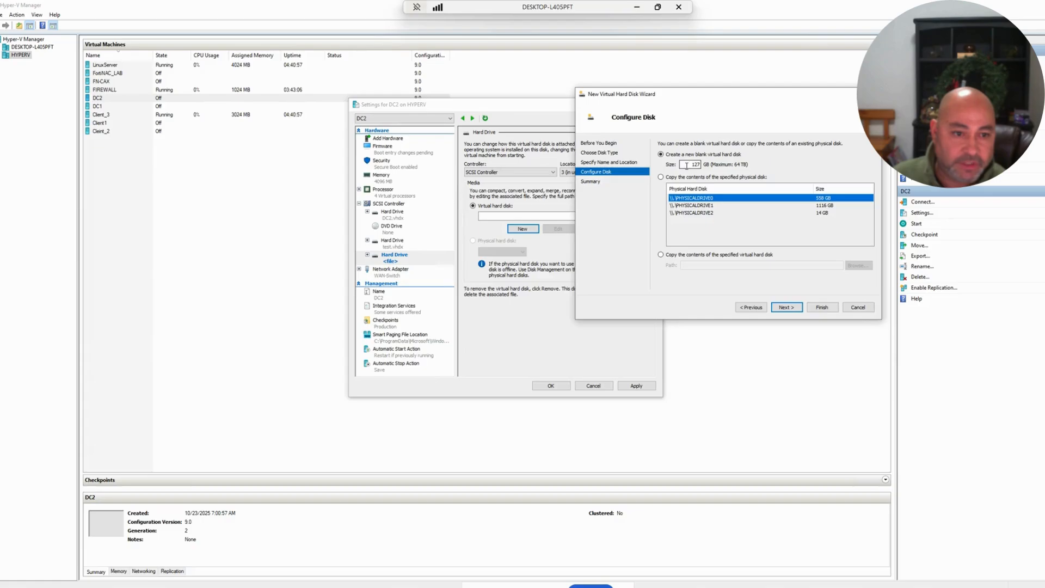
Step: Create the disk as a blank 127 GB virtual hard disk and apply the DC2 settings
drag(686, 165, 703, 166)
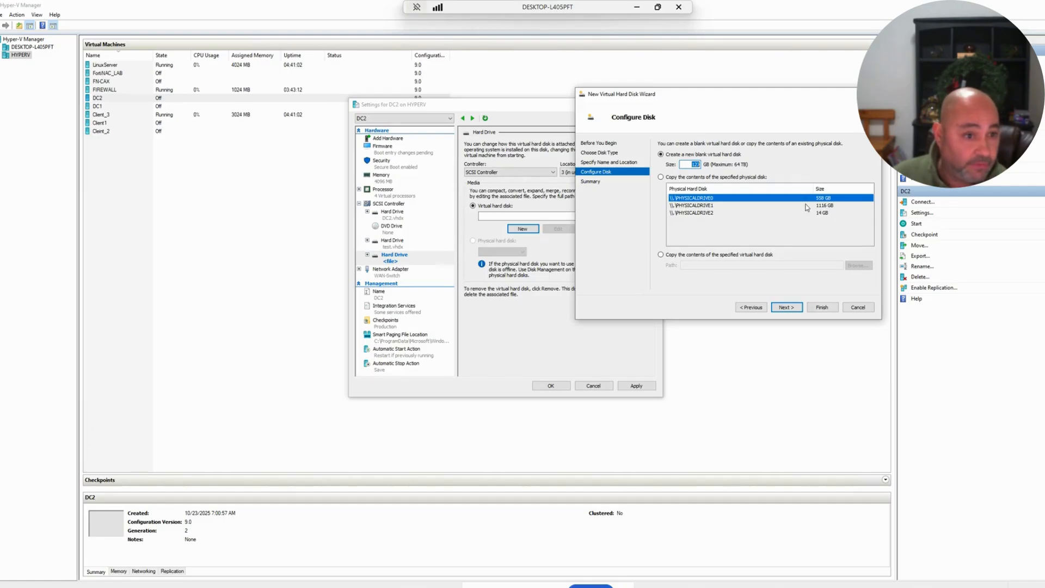
click(785, 312)
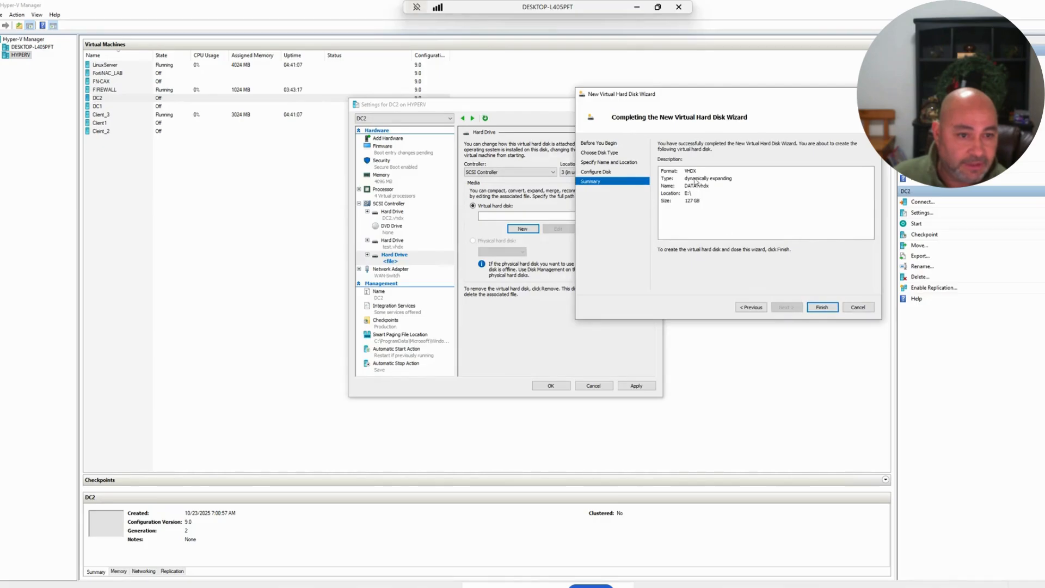
click(822, 307)
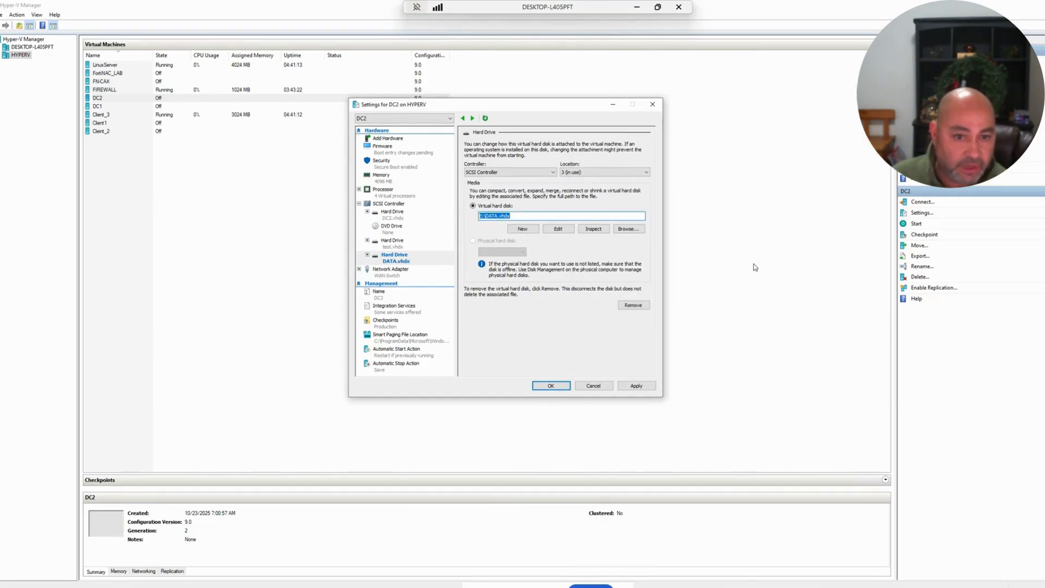
click(643, 386)
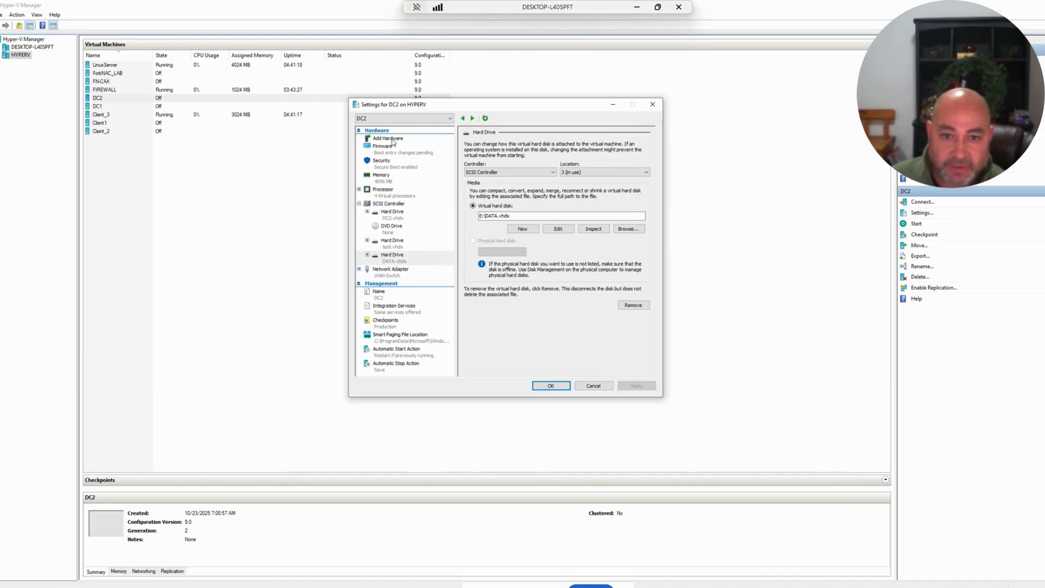
click(560, 387)
Step: Connect to the DC2 virtual machine and start it
right_click(128, 98)
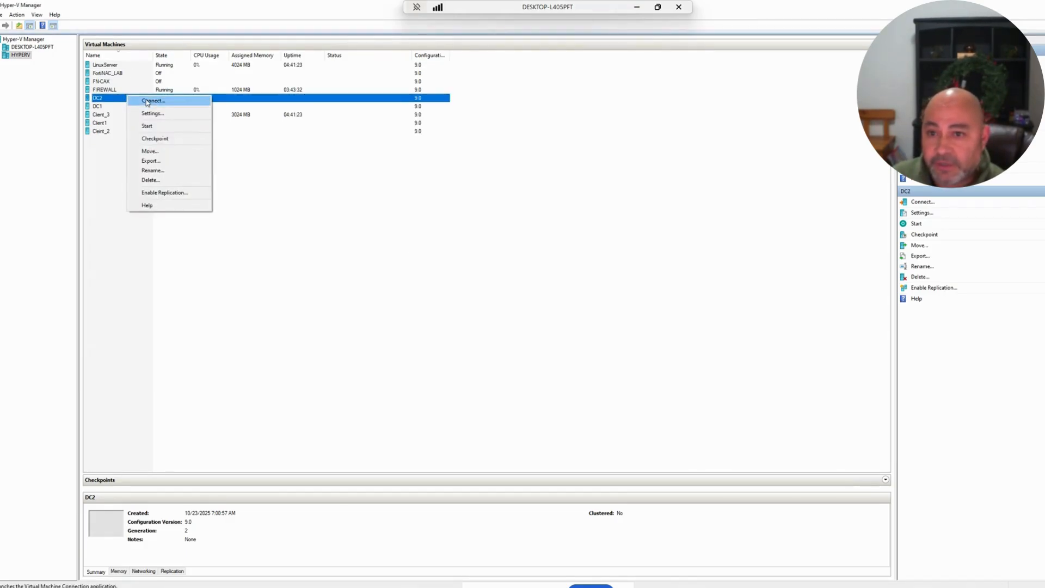
click(143, 100)
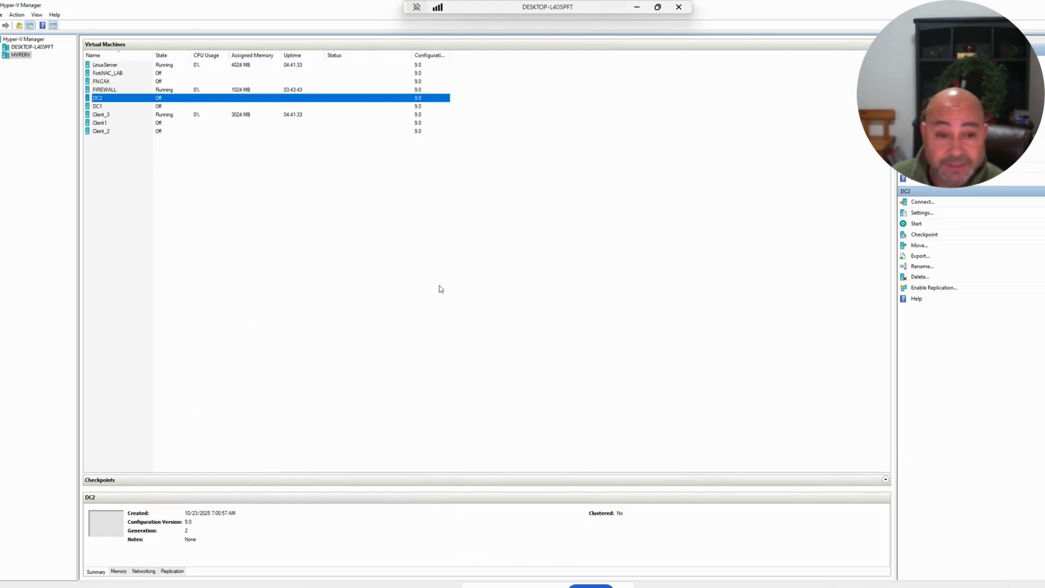
double_click(154, 98)
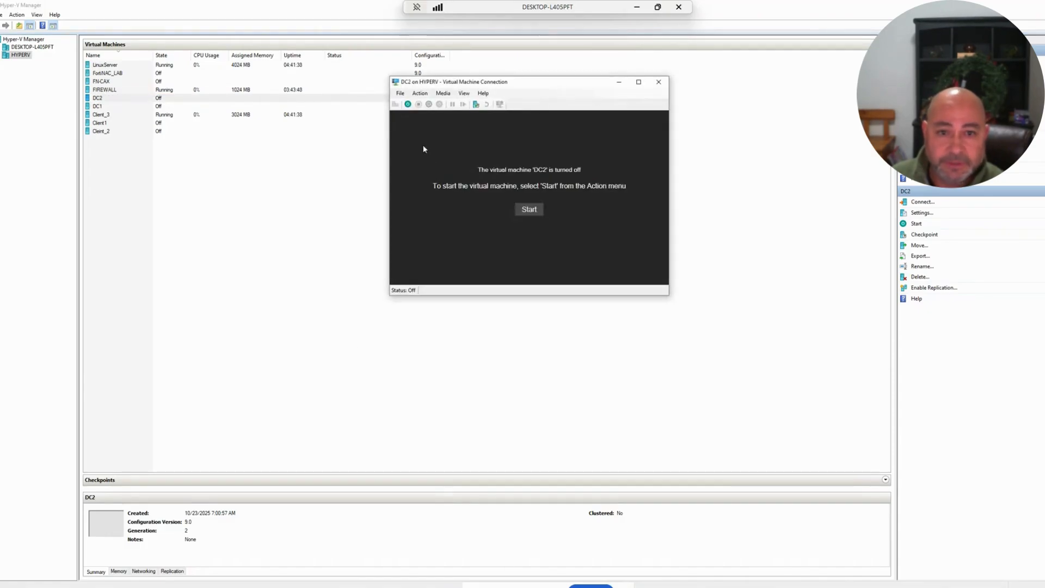
click(529, 210)
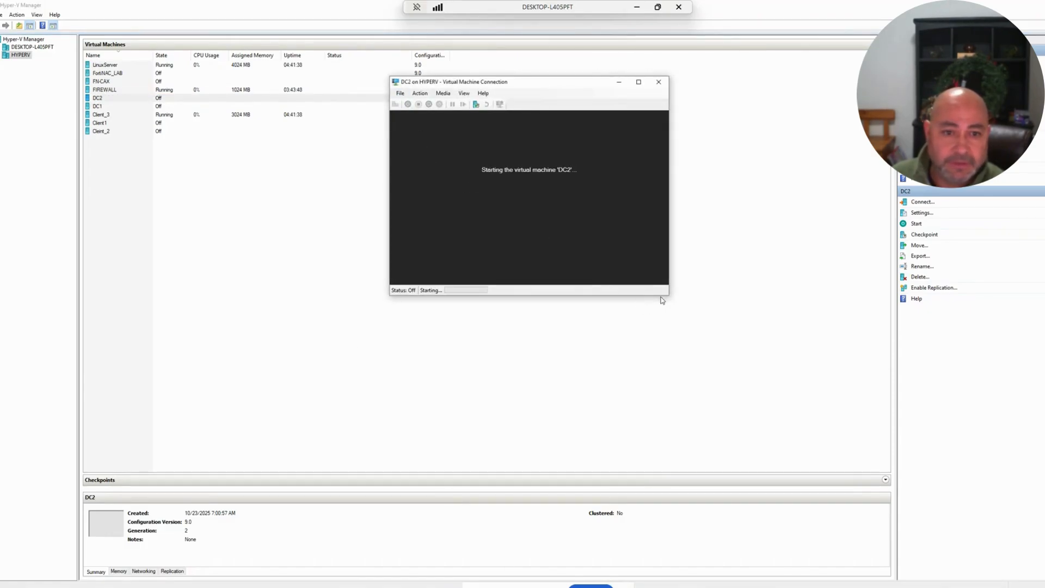
click(464, 93)
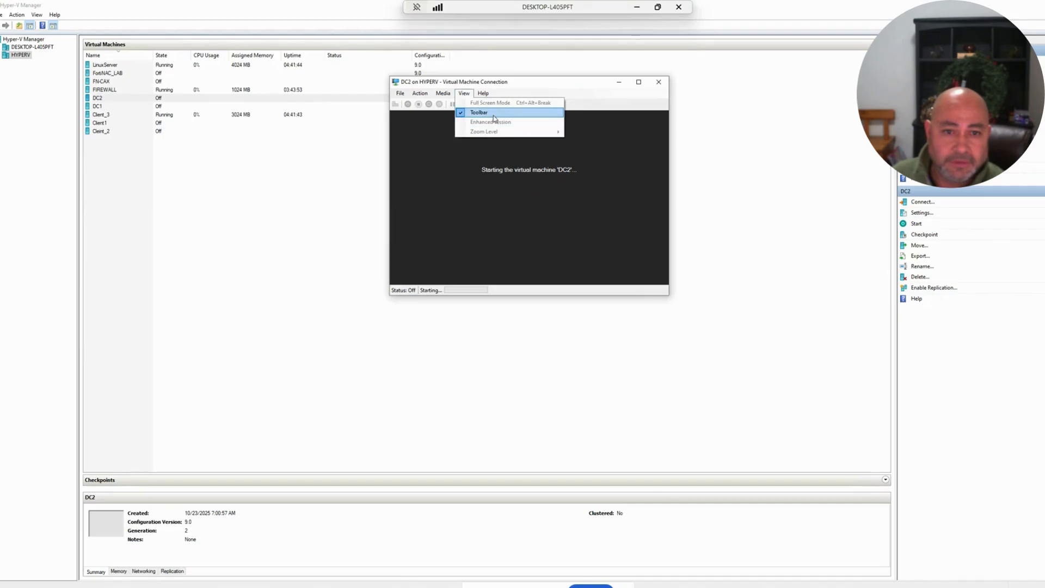
click(589, 86)
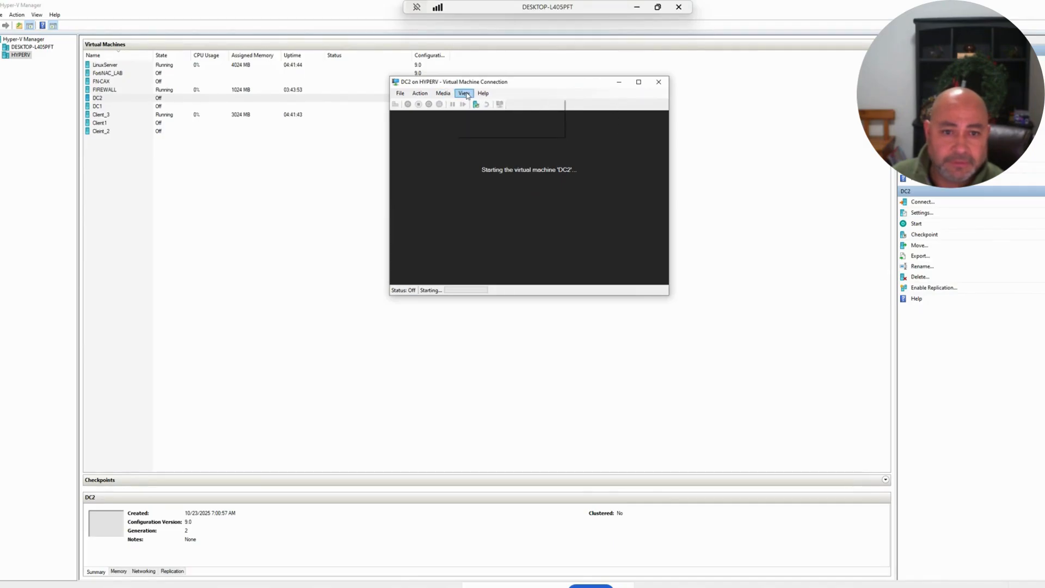
click(468, 93)
click(489, 204)
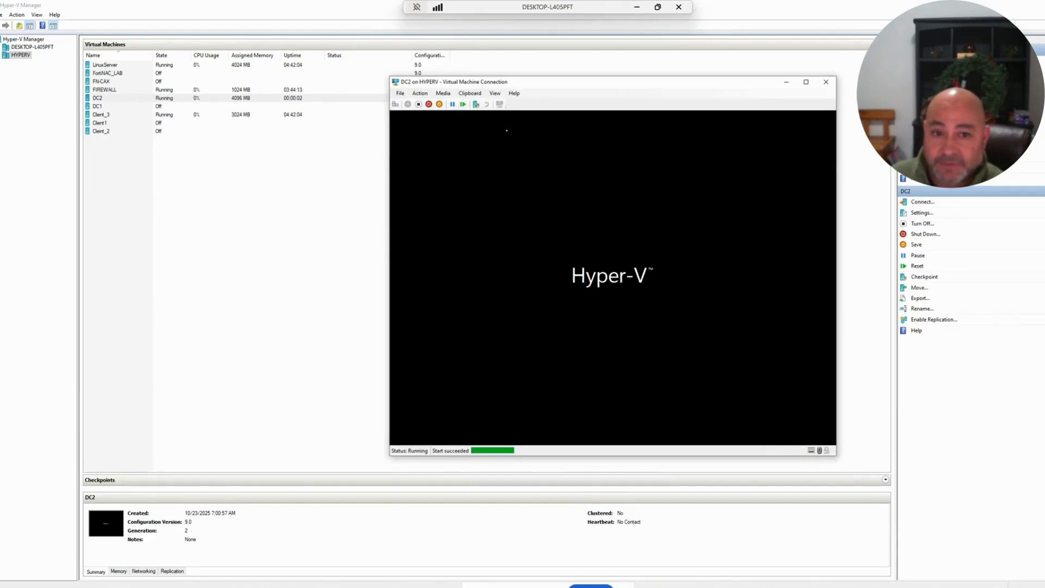
drag(569, 82, 434, 70)
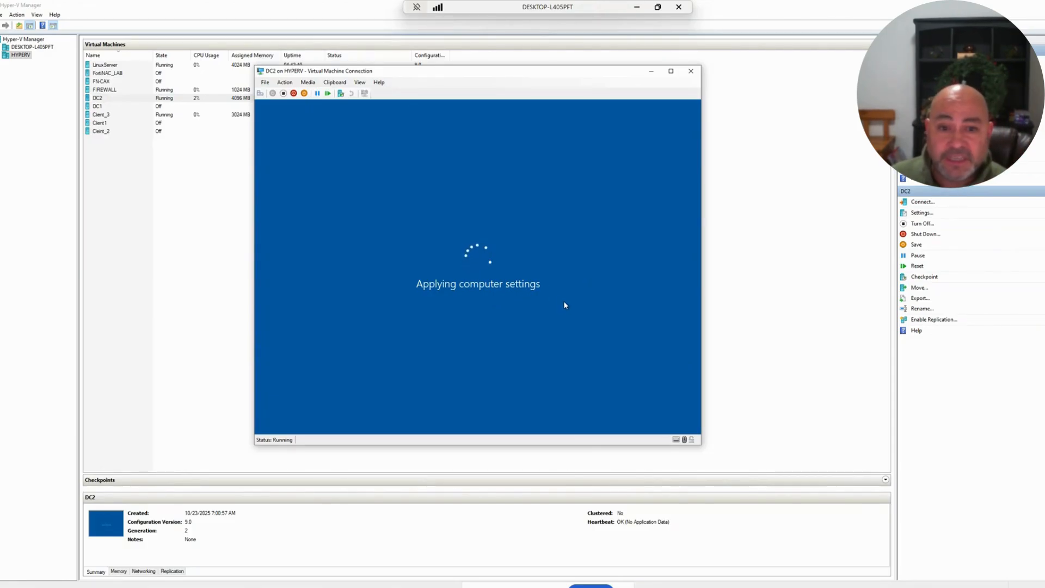
drag(423, 76, 427, 110)
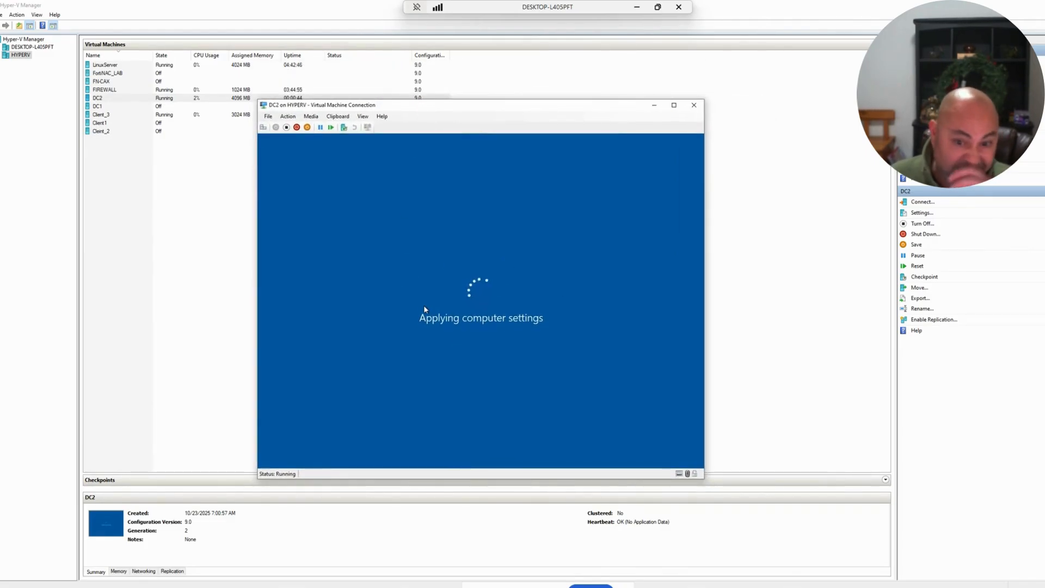
drag(389, 105, 322, 88)
drag(422, 93, 480, 87)
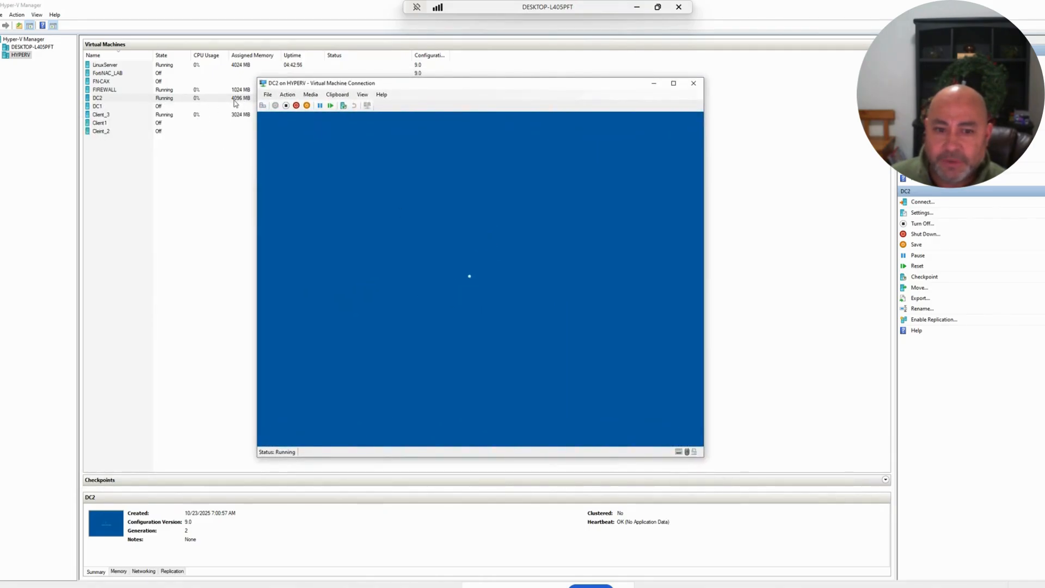
Step: Set the zoom level of DC2's connection window to 150%
click(362, 94)
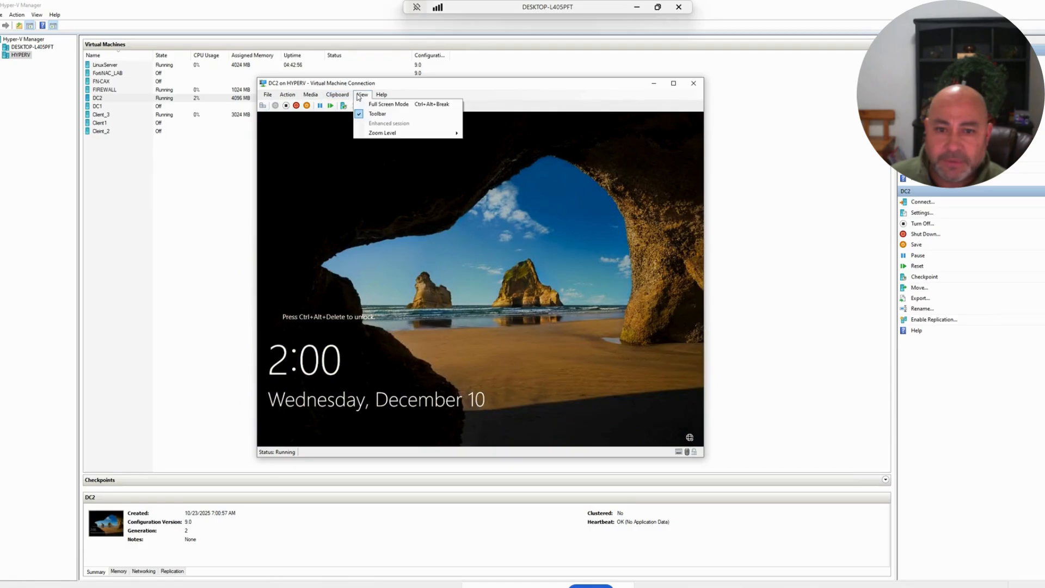
mouse_move(401, 134)
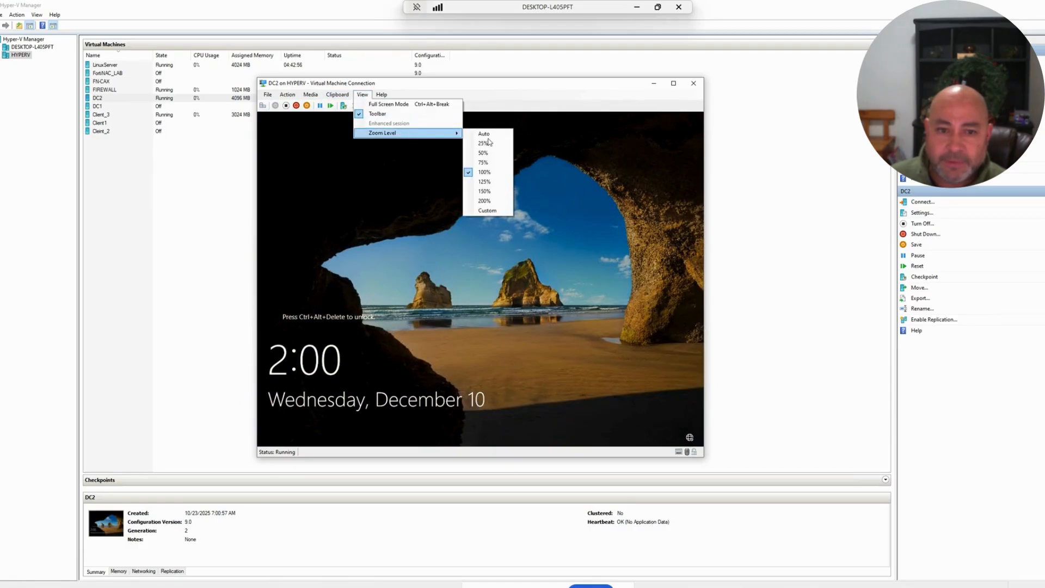
click(496, 191)
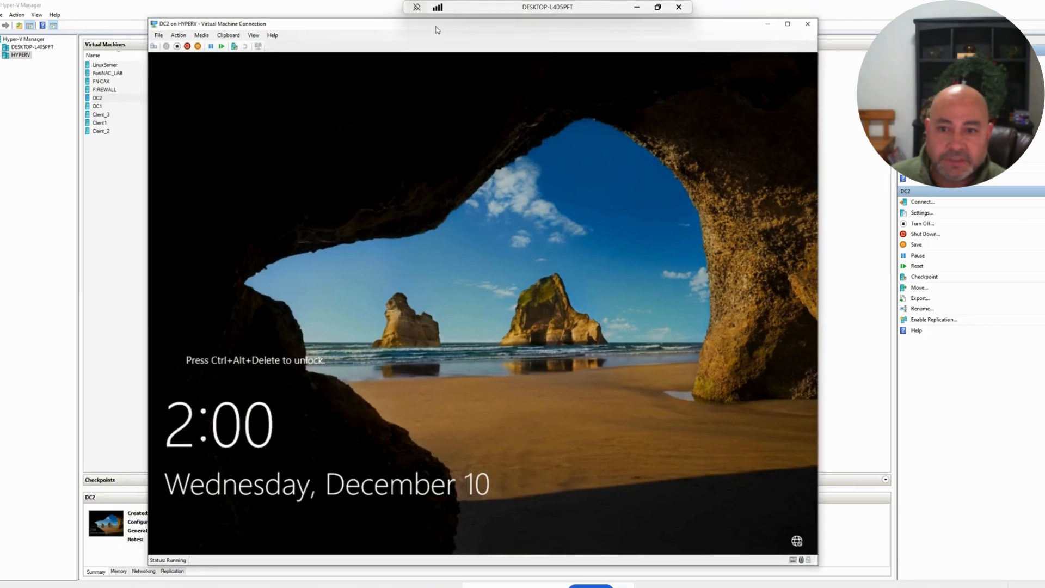
Step: Send the unlock command to DC2 and sign in as Administrator with the account password
click(181, 40)
click(201, 51)
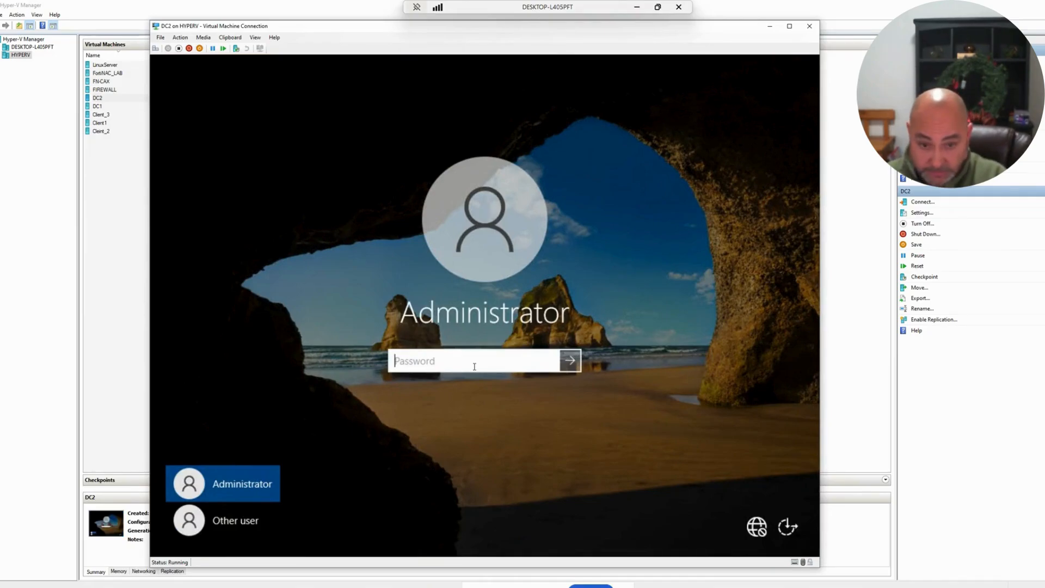
text(*********)
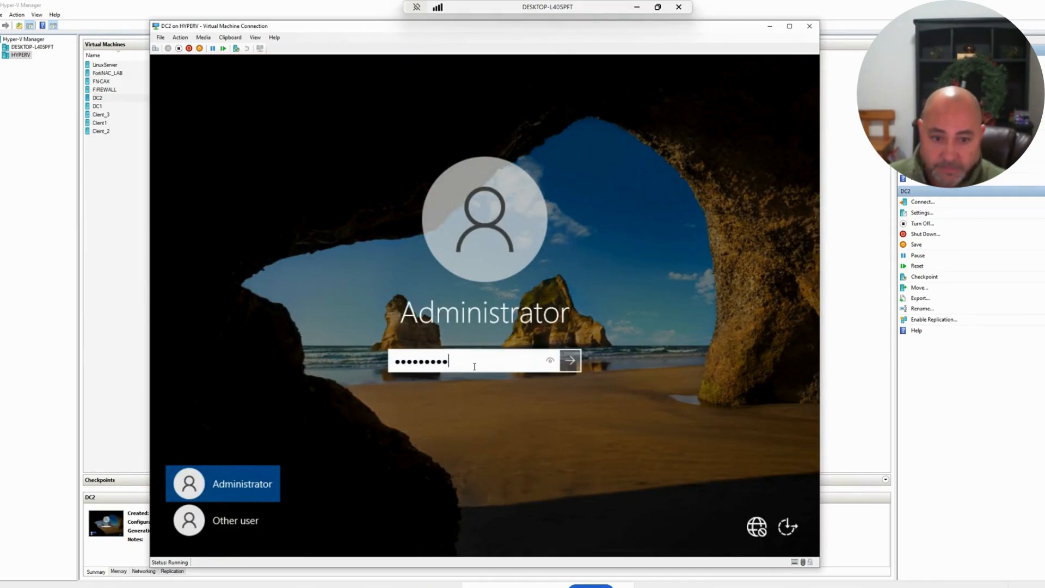
click(572, 361)
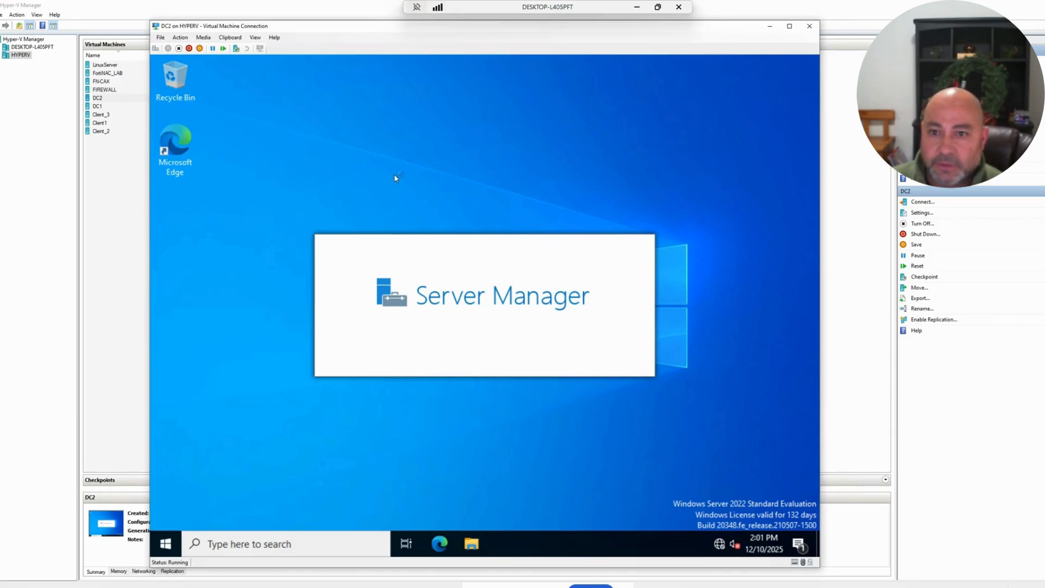
Step: Open Disk Management inside the DC2 virtual machine
click(539, 391)
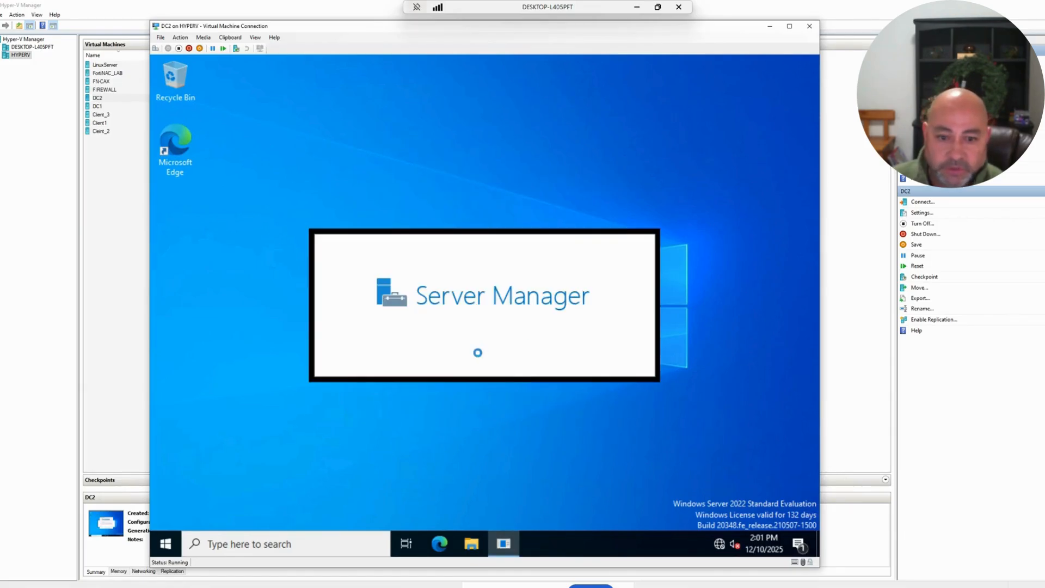
click(314, 543)
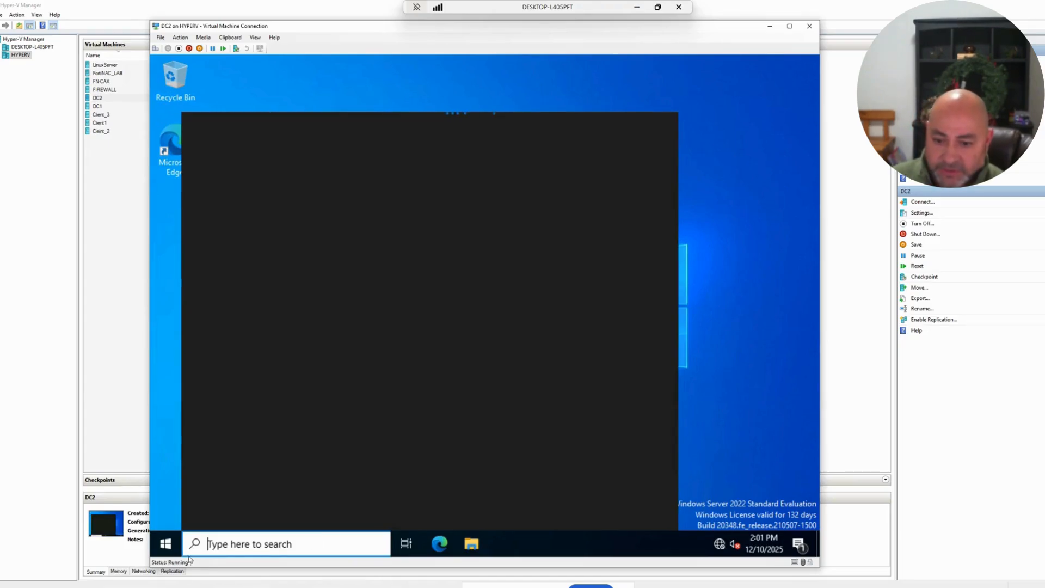
click(174, 548)
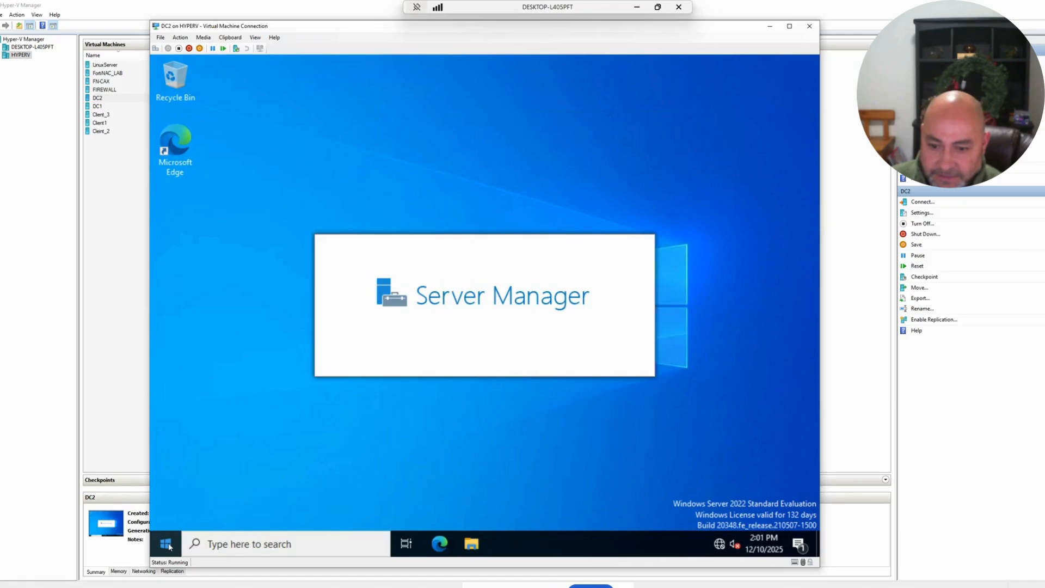
right_click(168, 545)
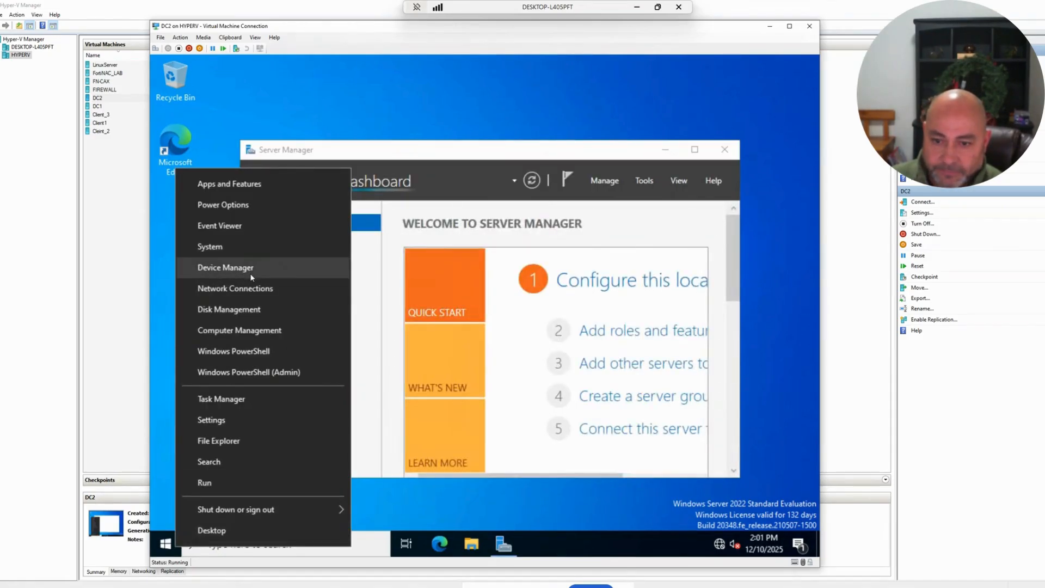
click(248, 311)
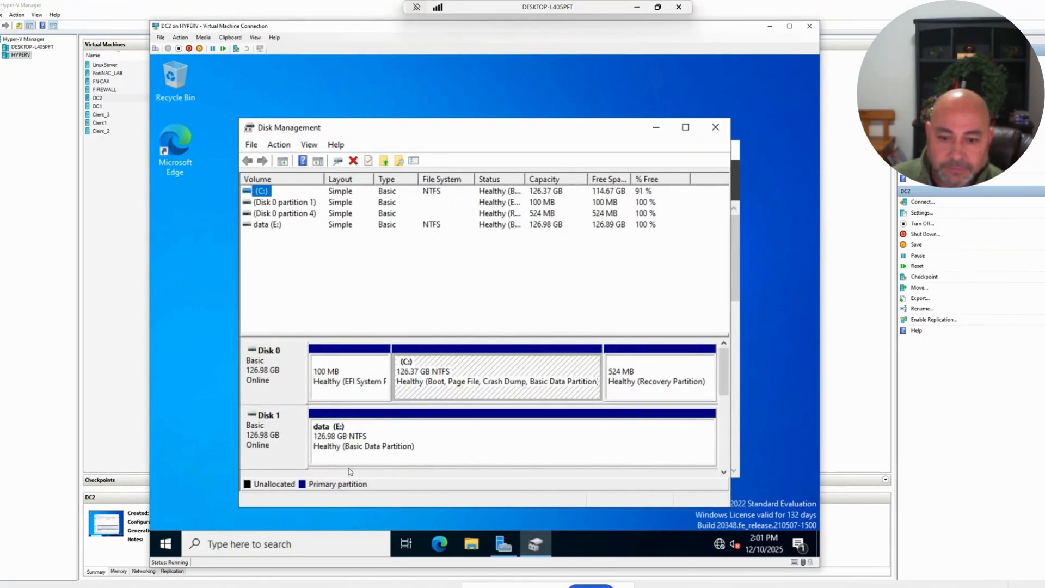
Step: Refresh the disk and volume views, check the options of the data (E:) volume on Disk 1, and close Disk Management
click(420, 445)
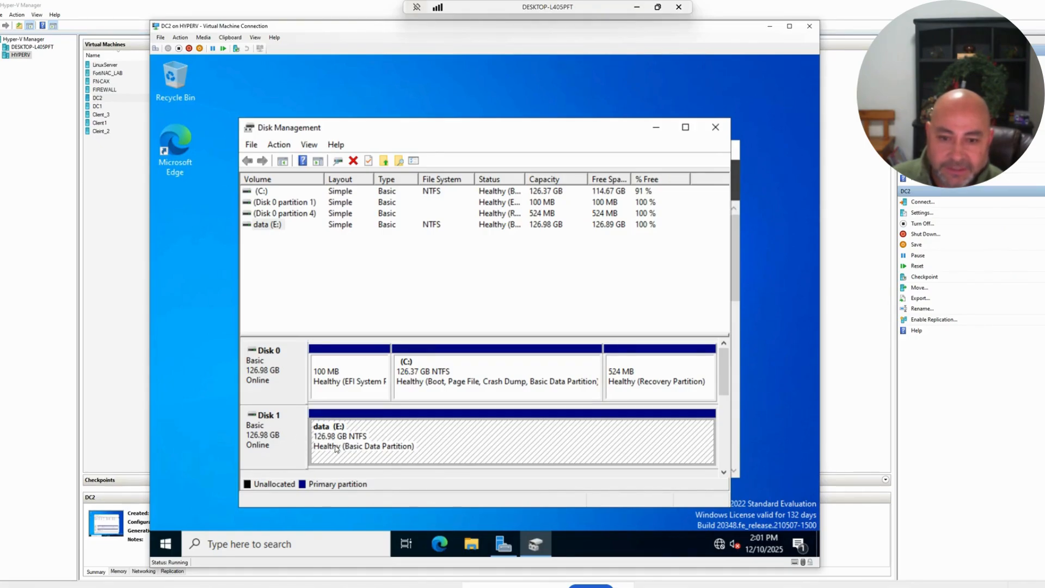
drag(581, 132, 605, 91)
drag(504, 90, 452, 96)
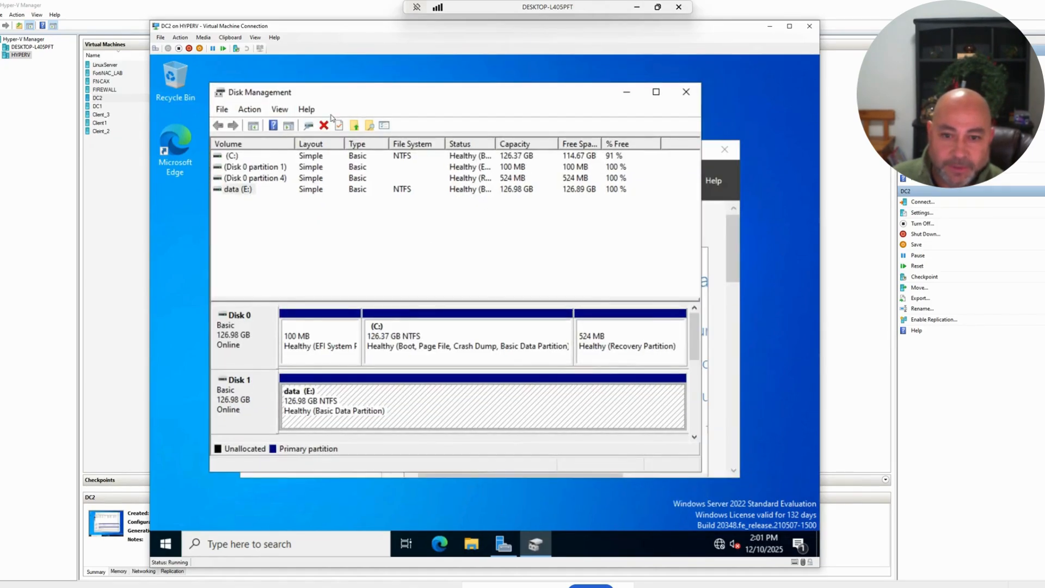
click(221, 110)
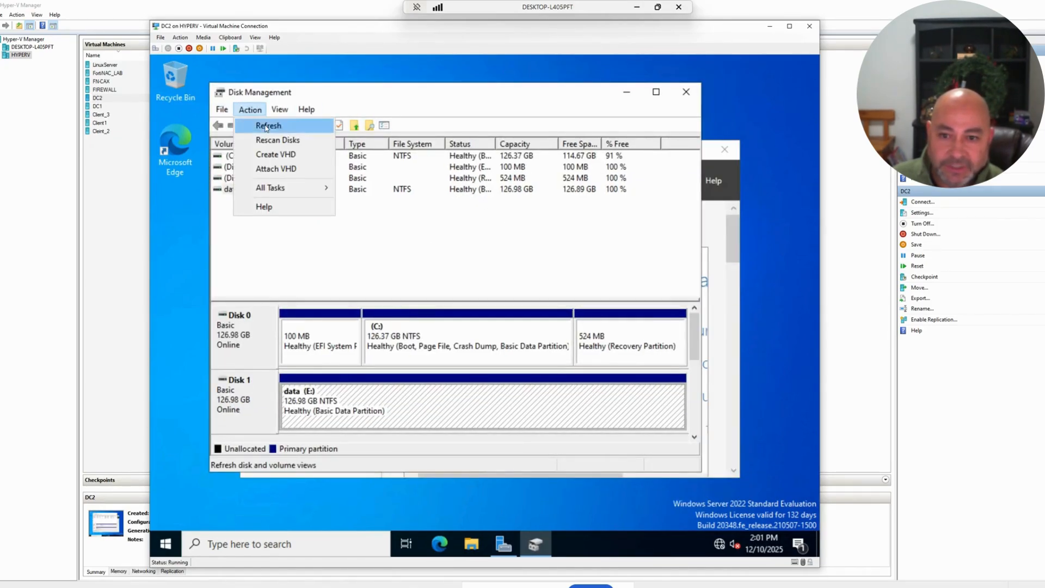
click(261, 124)
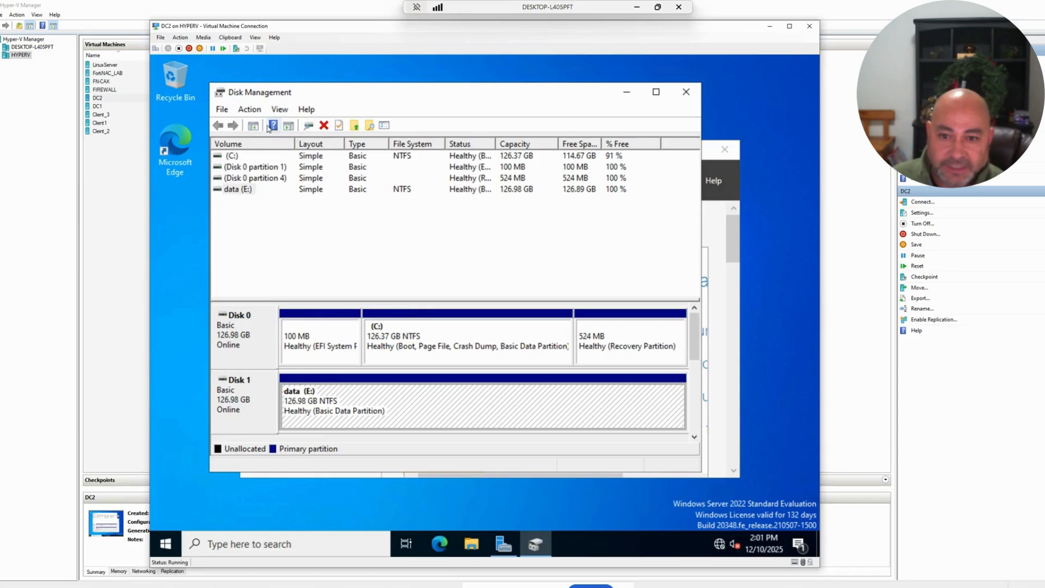
right_click(384, 414)
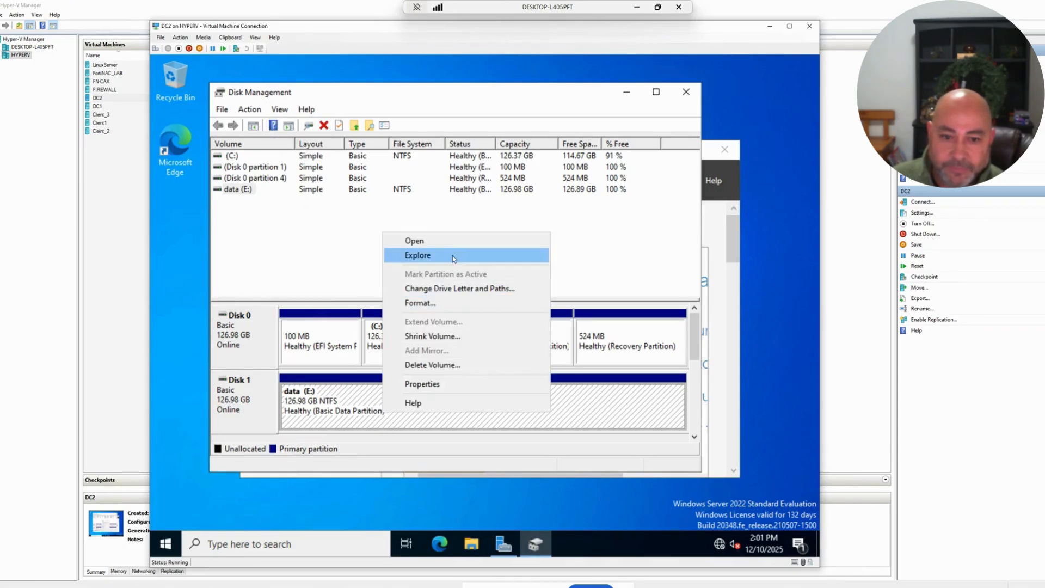
click(575, 217)
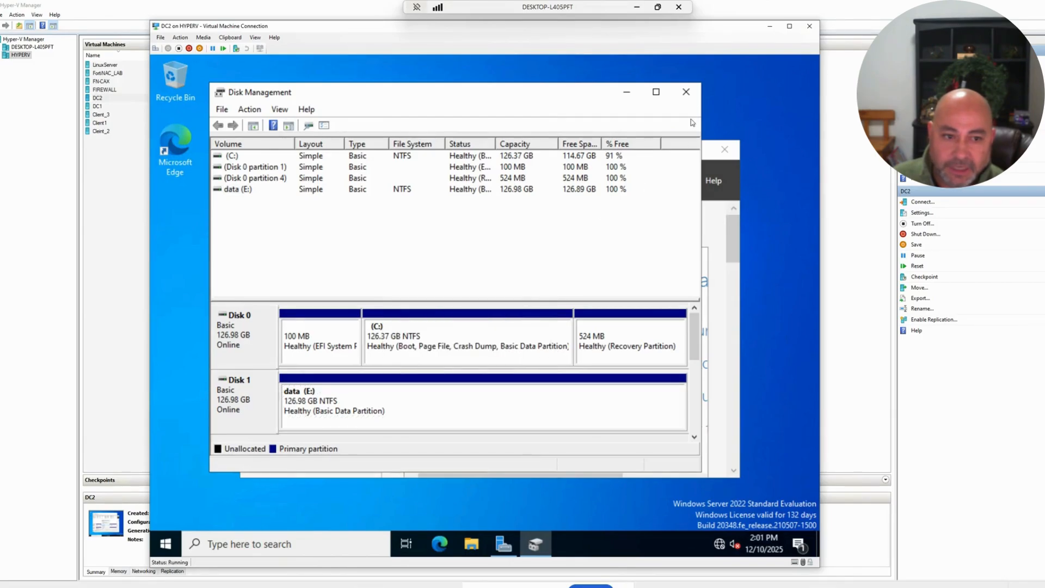
click(686, 91)
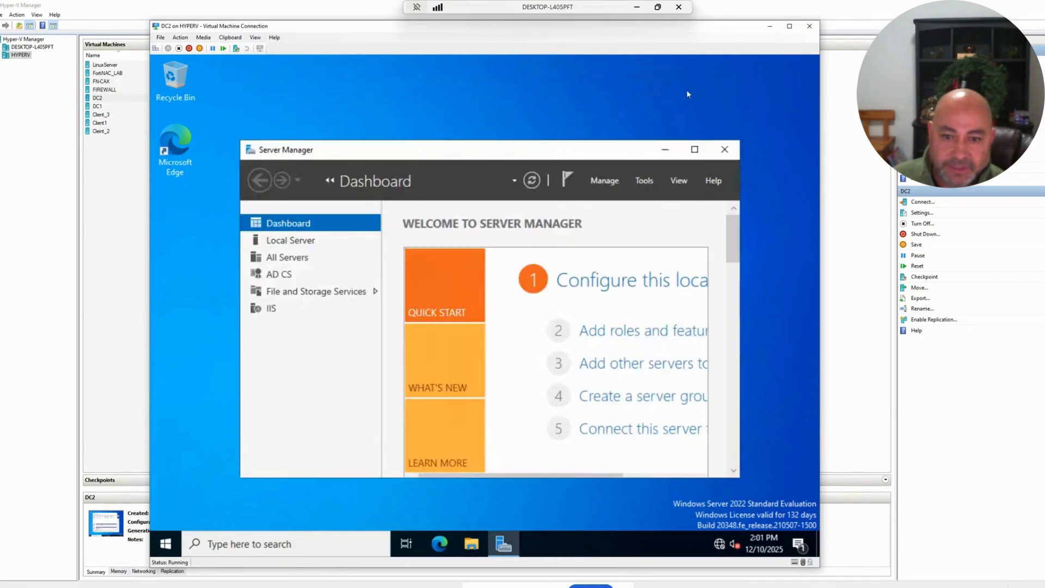
Step: Reopen Disk Management on DC2 from the Server Manager desktop
click(165, 543)
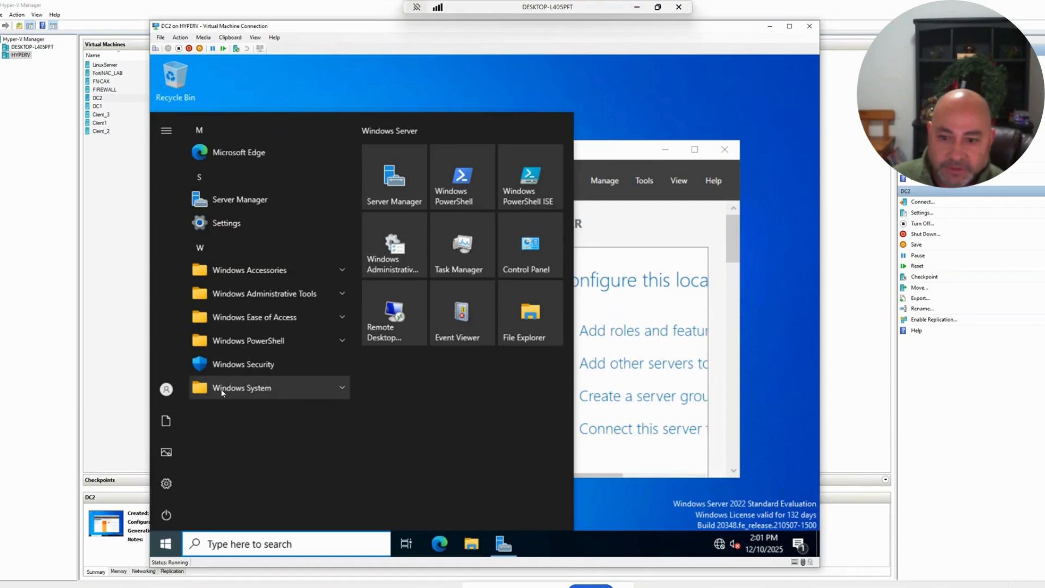
right_click(173, 543)
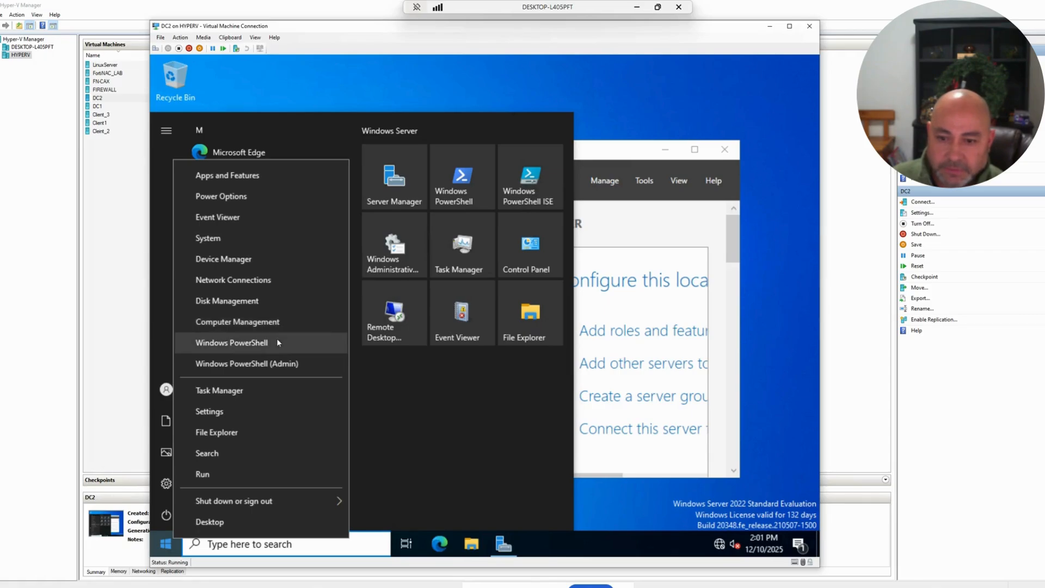
click(263, 301)
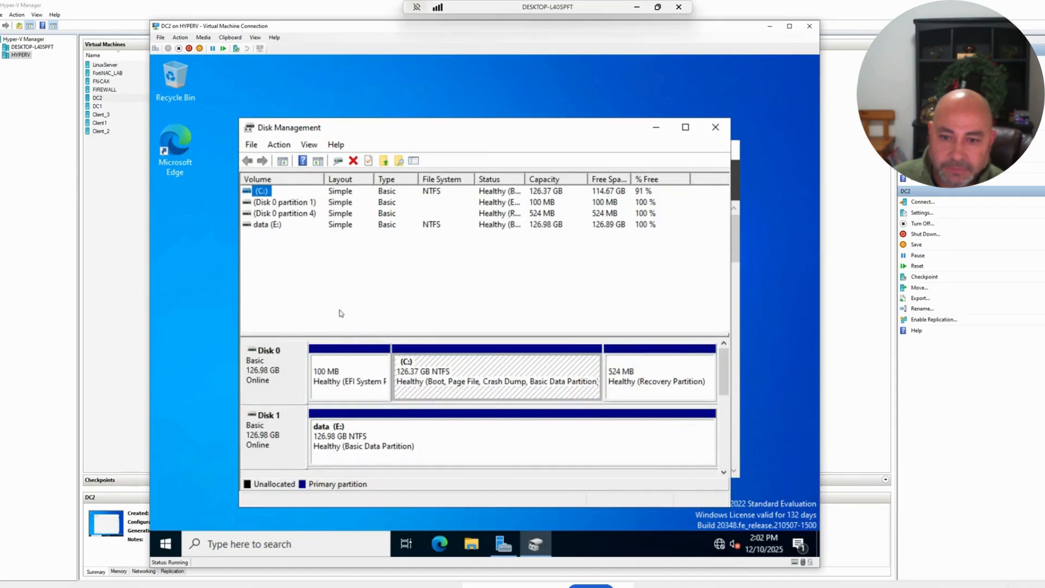
Step: Examine the drive letter and path settings of the data (E:) volume without changing them
click(289, 231)
click(264, 228)
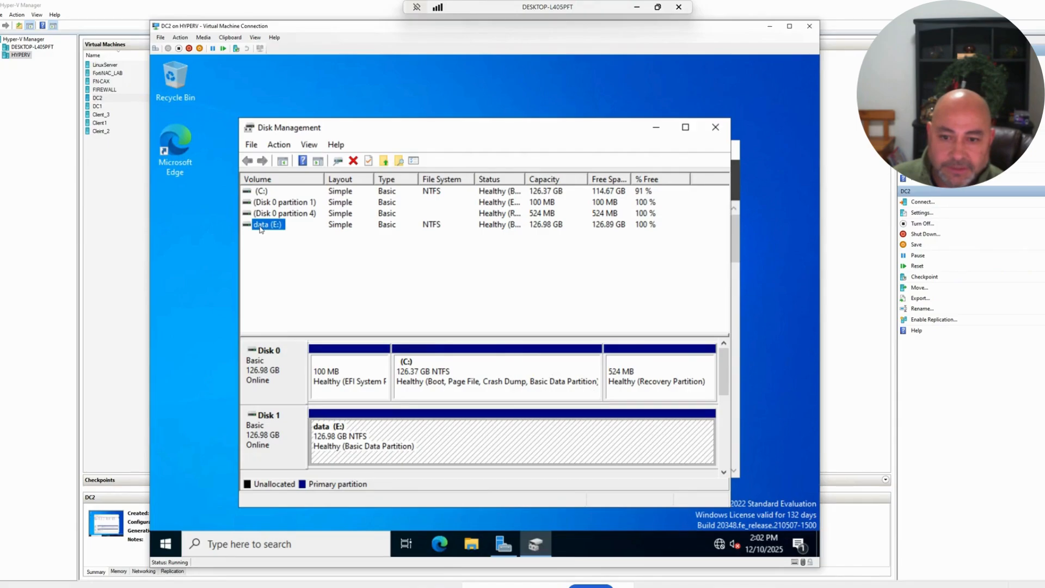
right_click(260, 228)
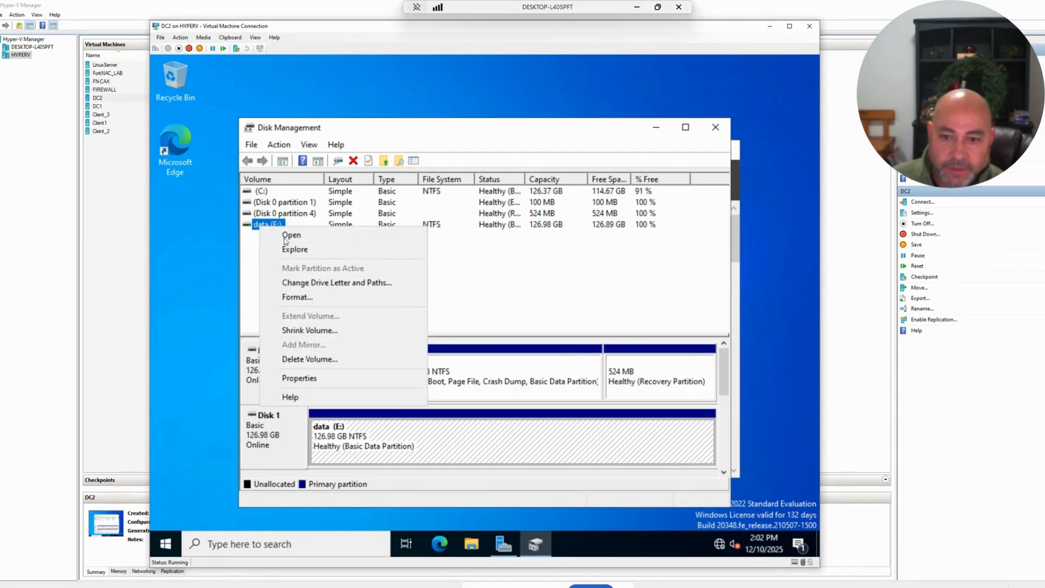
click(329, 283)
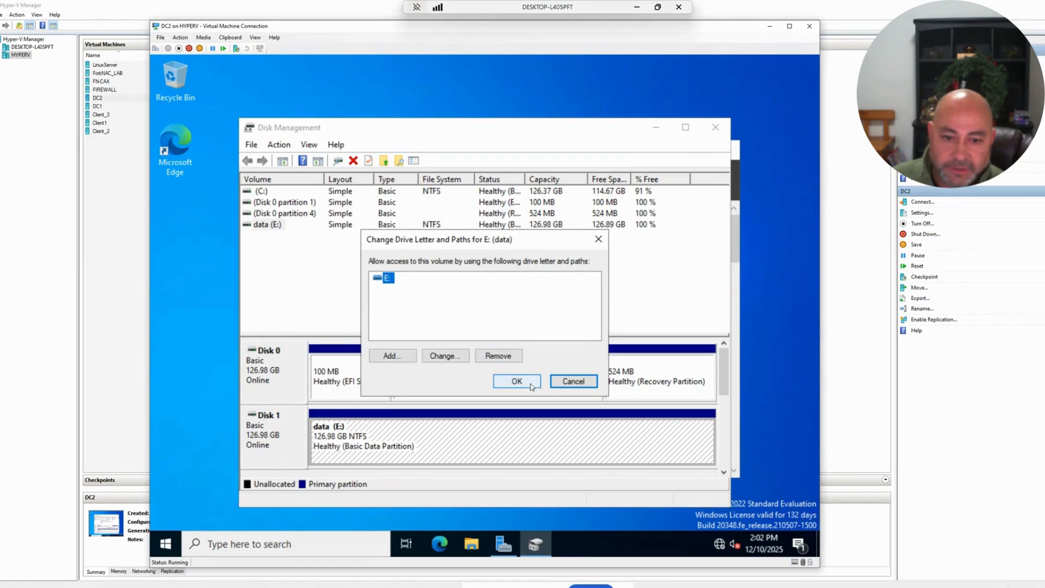
click(515, 383)
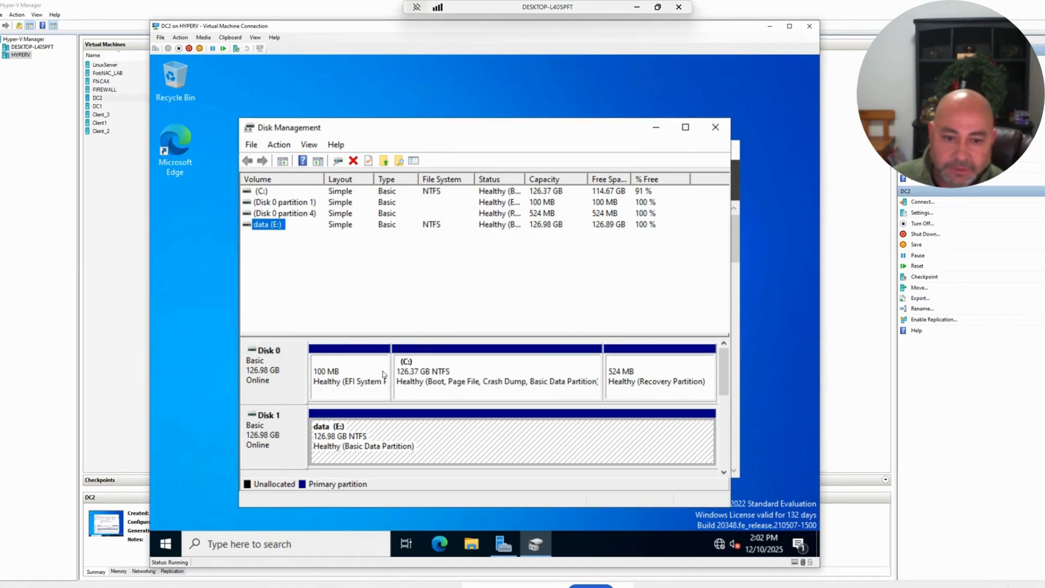
Step: Maximize Disk Management and select the unallocated 127 GB space on Disk 2
click(685, 129)
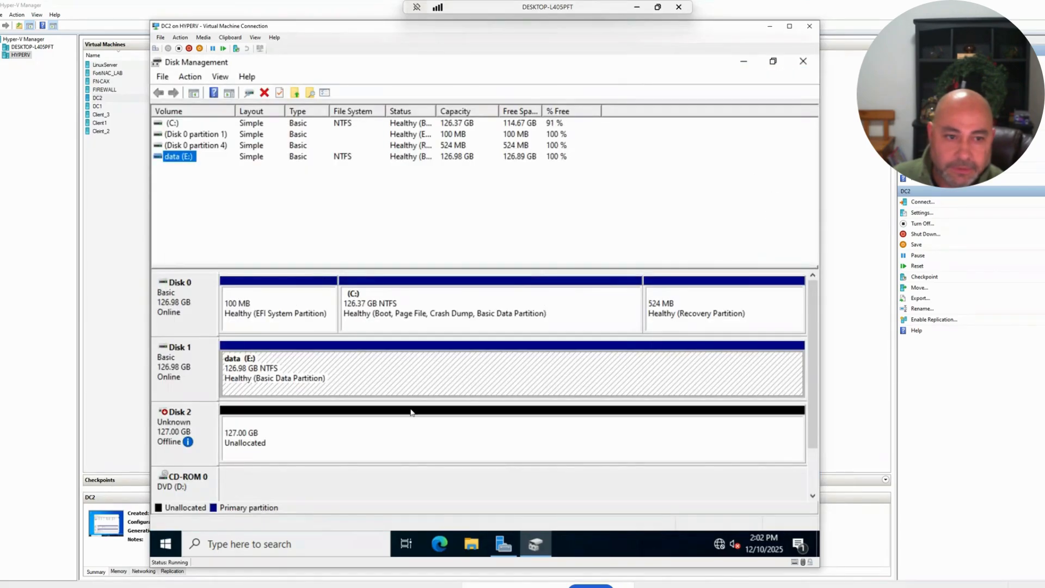
click(266, 445)
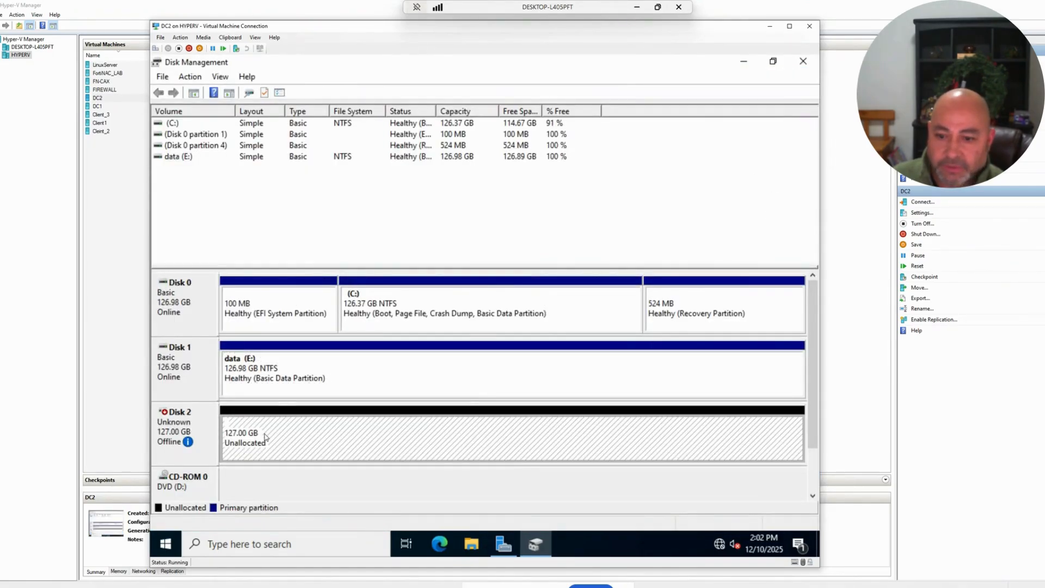
click(268, 368)
click(318, 433)
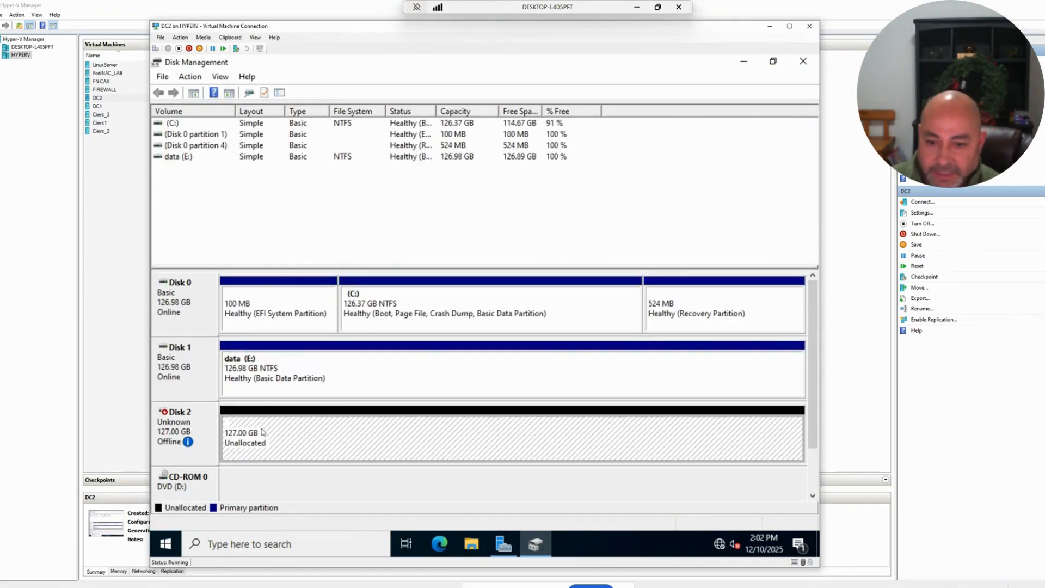
right_click(317, 433)
click(308, 432)
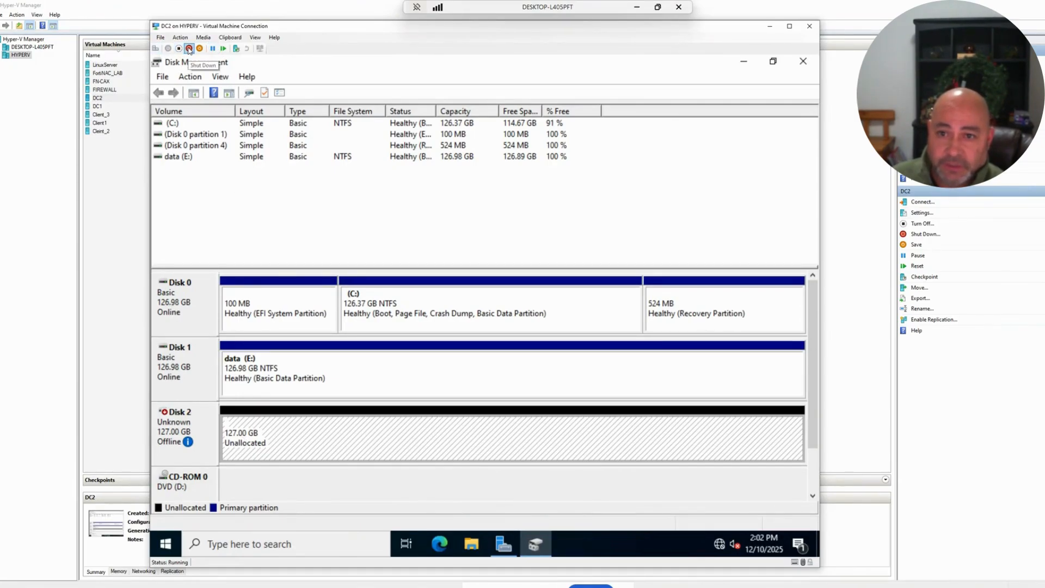
click(234, 178)
click(170, 78)
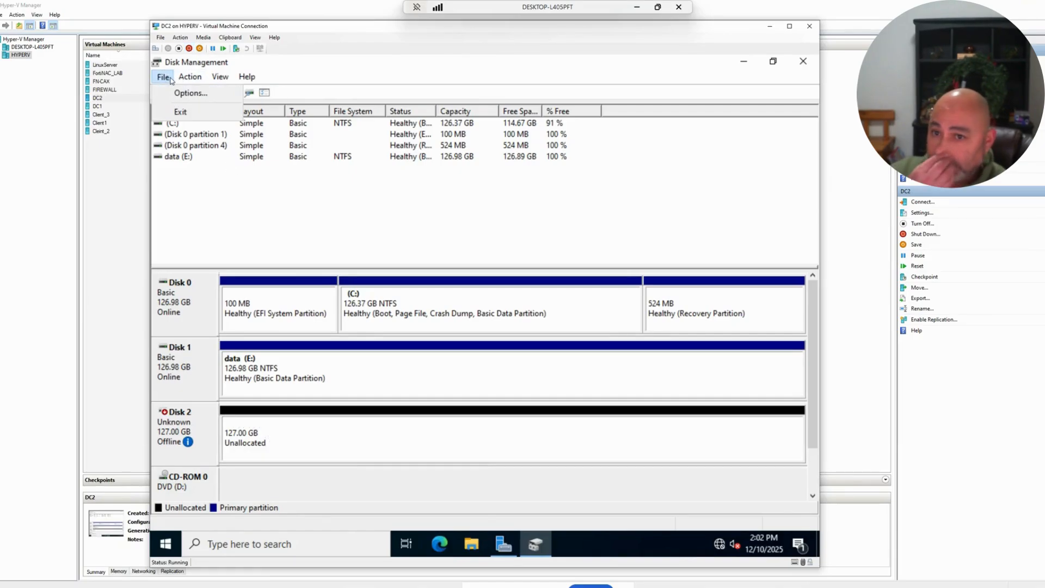
Step: Rescan the disks and check which volume options are available for the unallocated space on Disk 2
click(186, 80)
click(200, 93)
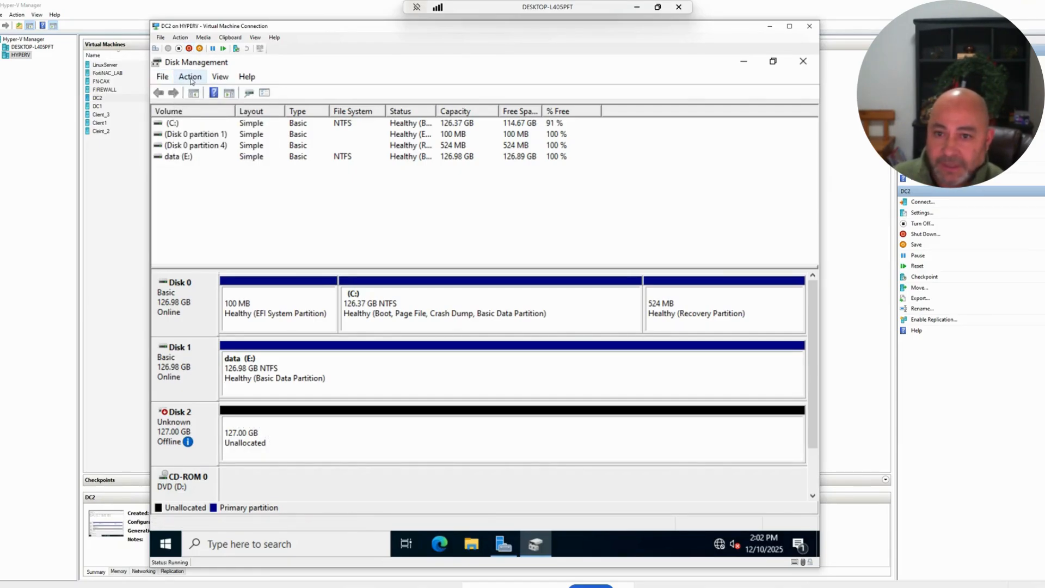
click(191, 77)
click(190, 78)
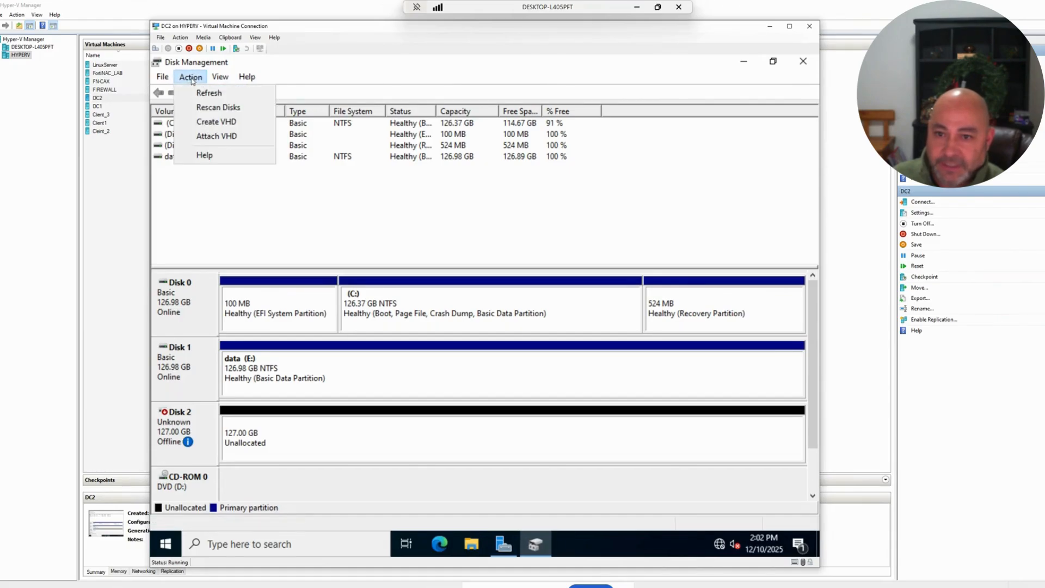
click(219, 108)
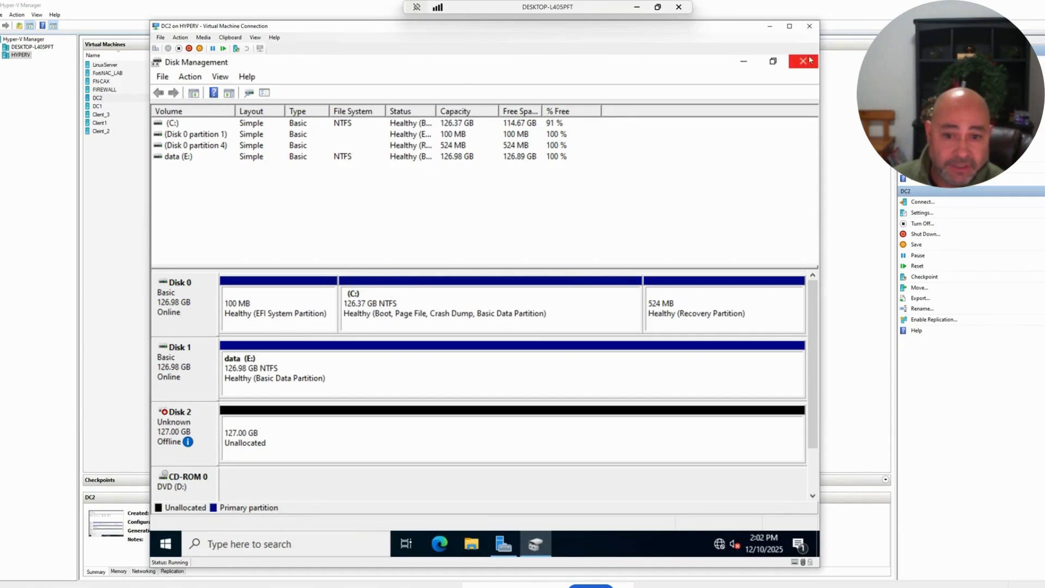
right_click(323, 457)
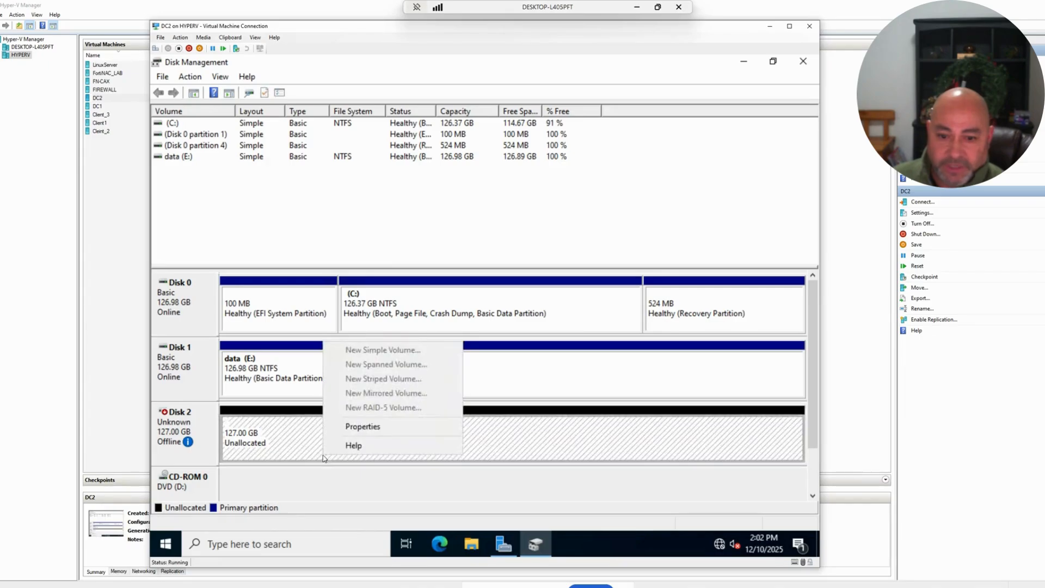
click(288, 450)
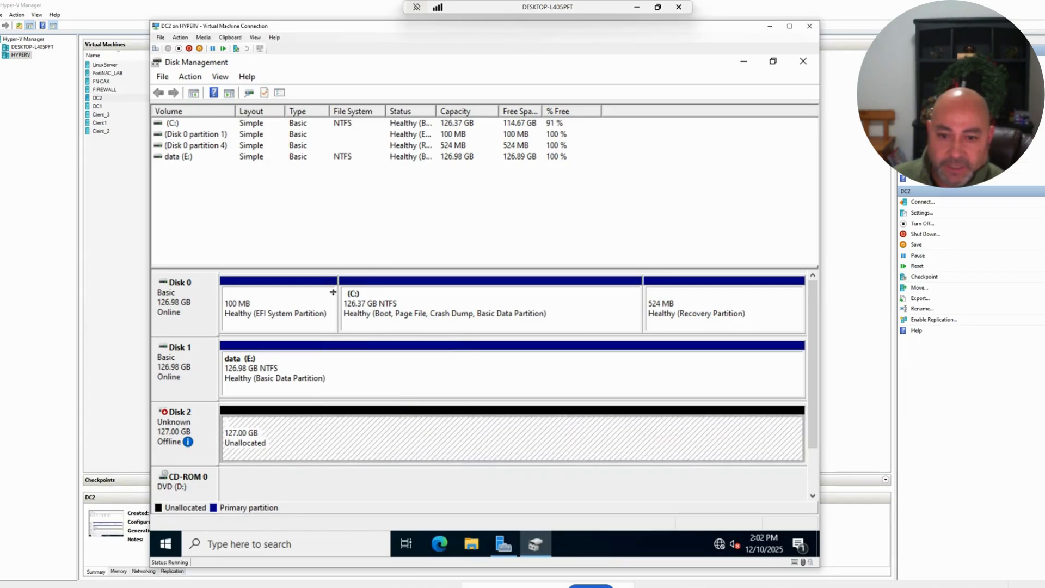
Step: Close Disk Management, reopen it on DC2, and maximize its window
click(803, 61)
click(165, 543)
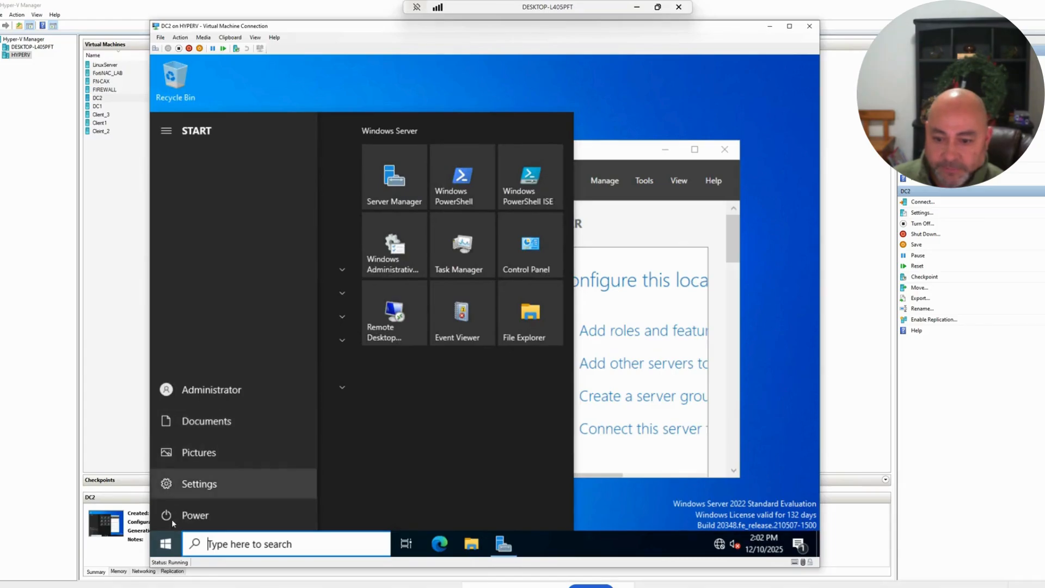
right_click(170, 543)
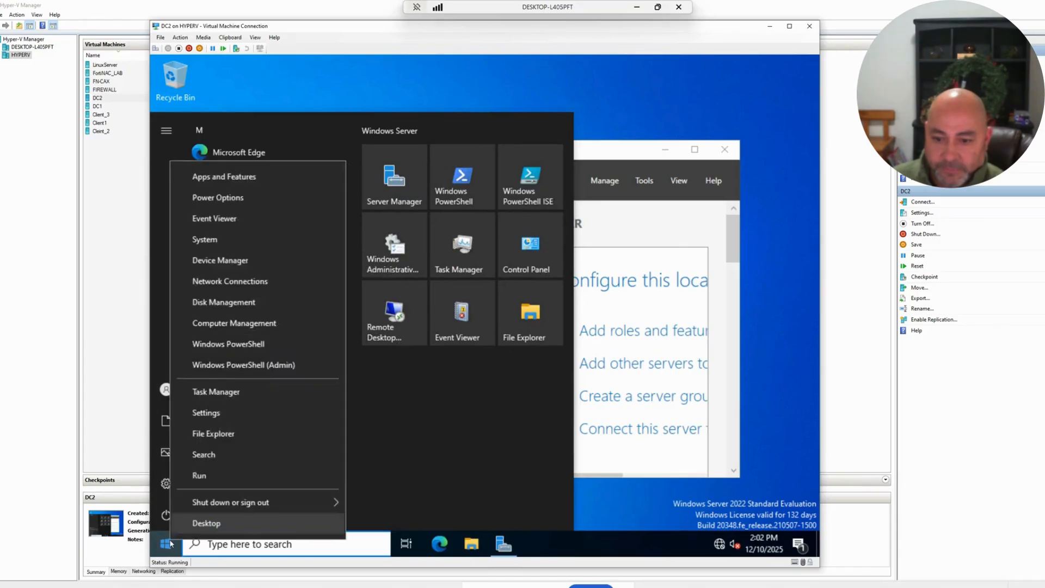
click(231, 311)
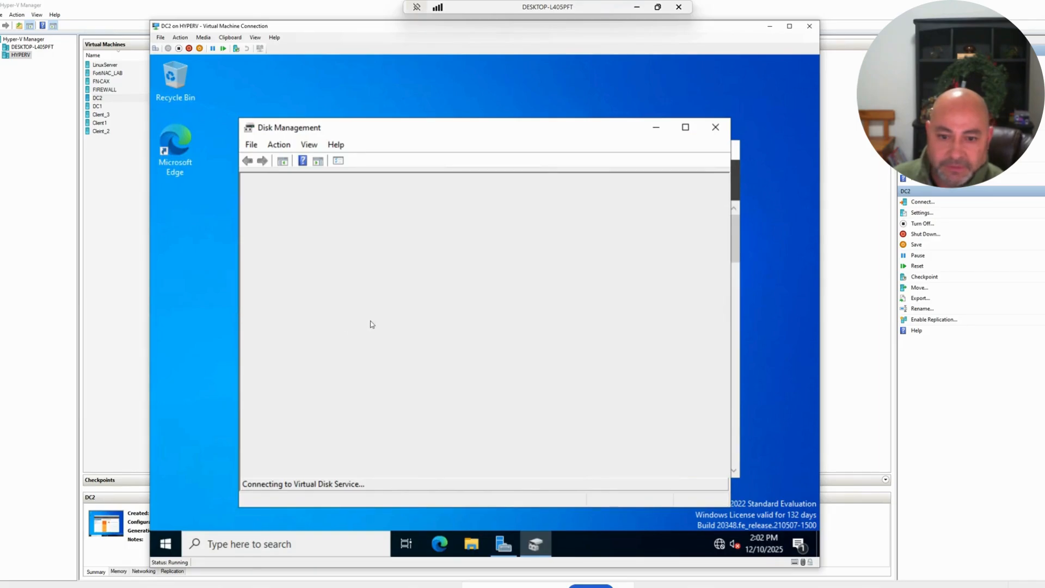
click(685, 127)
Step: Check the device properties of the unallocated space on Disk 2 without changing them, and bring Disk 2 online
right_click(285, 436)
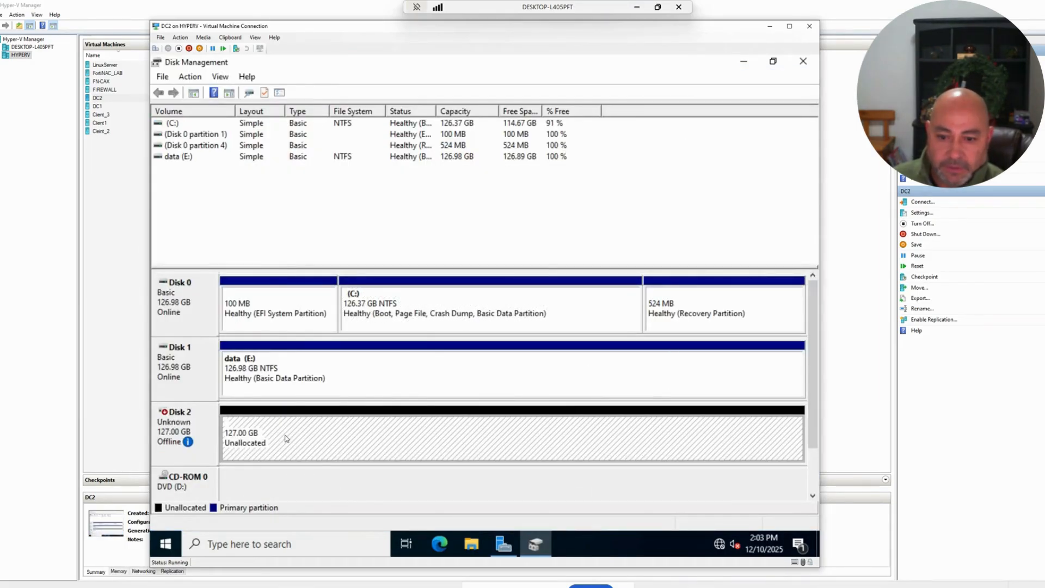
click(279, 438)
right_click(278, 437)
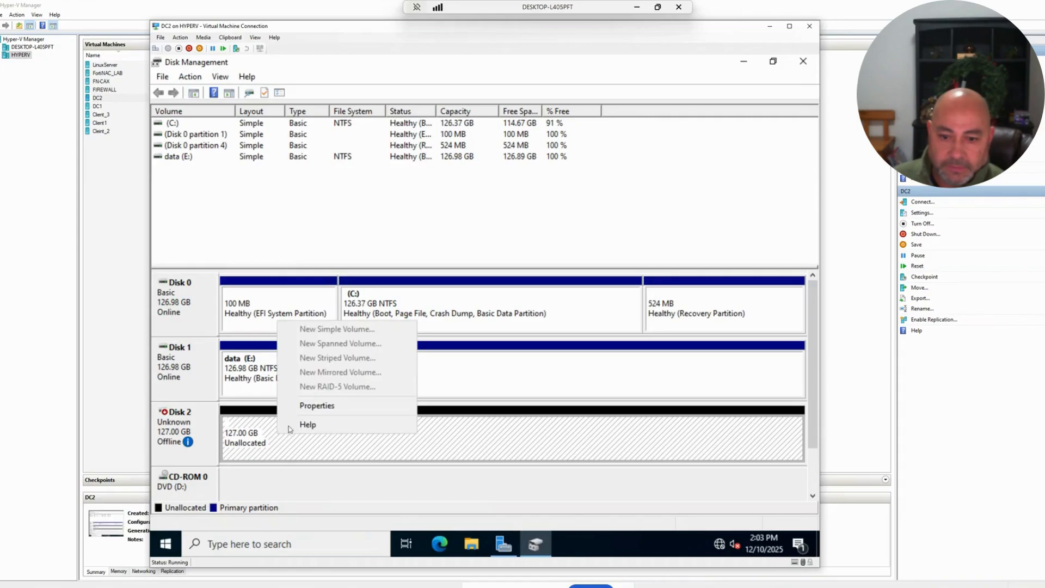
click(326, 404)
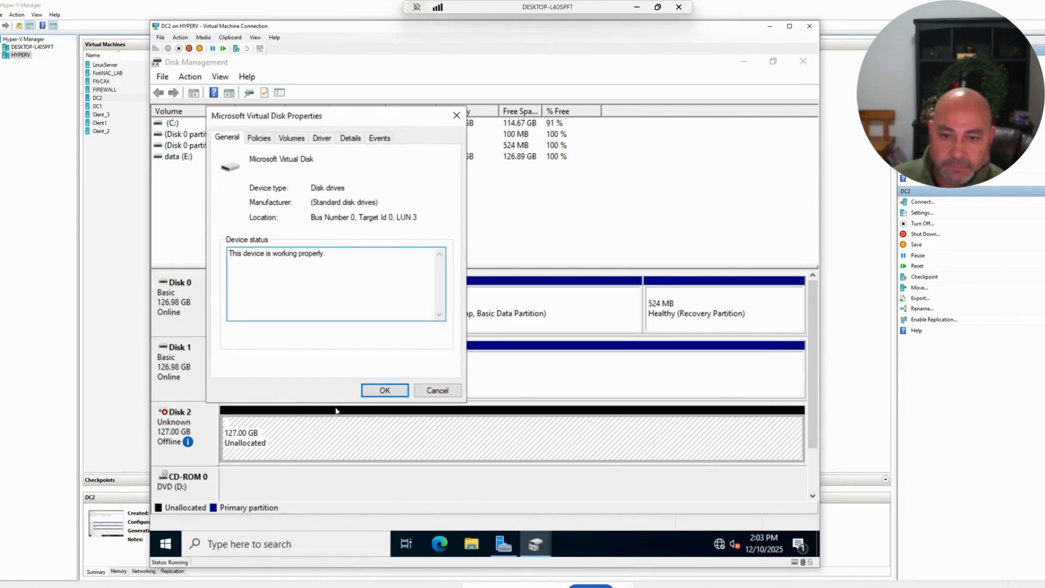
click(436, 390)
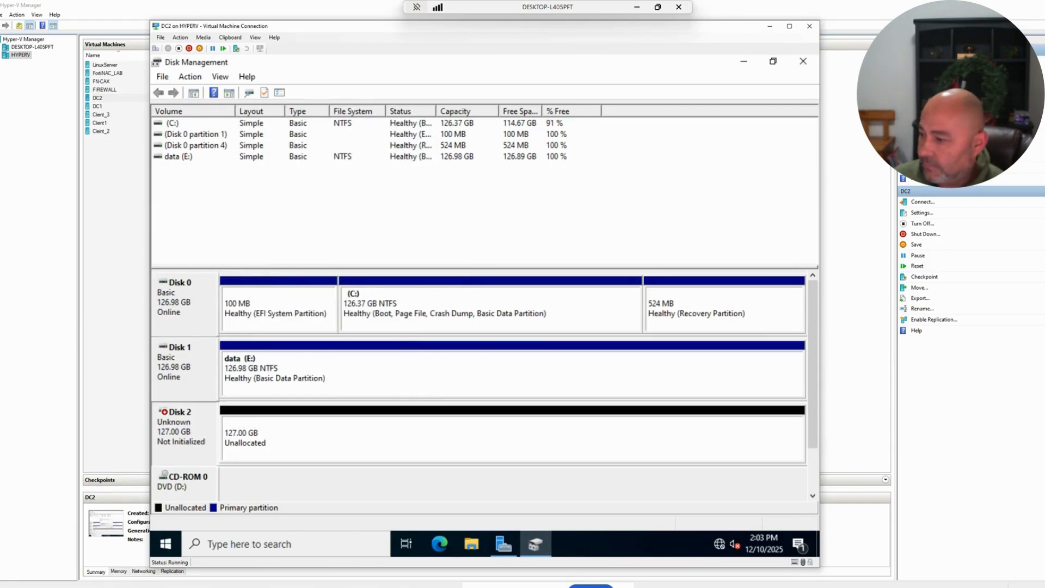
Step: Initialize Disk 2 with the GPT (GUID Partition Table) partition style
right_click(203, 437)
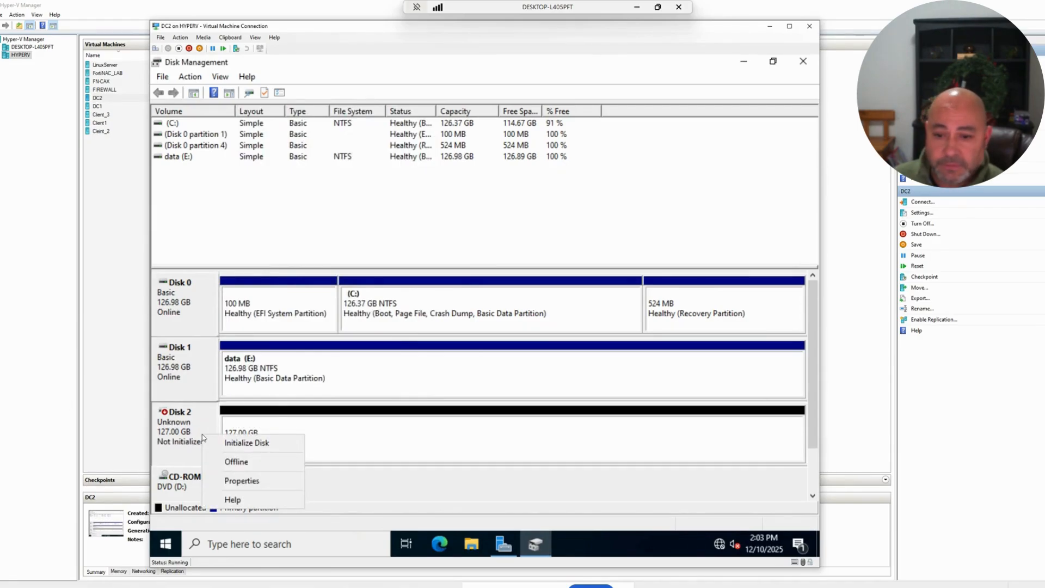
click(346, 416)
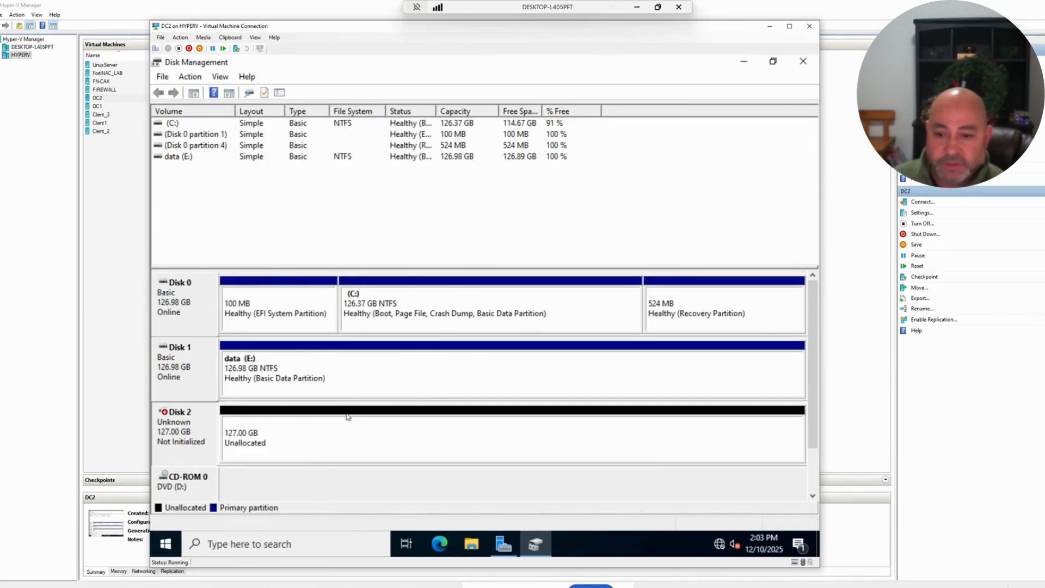
right_click(181, 444)
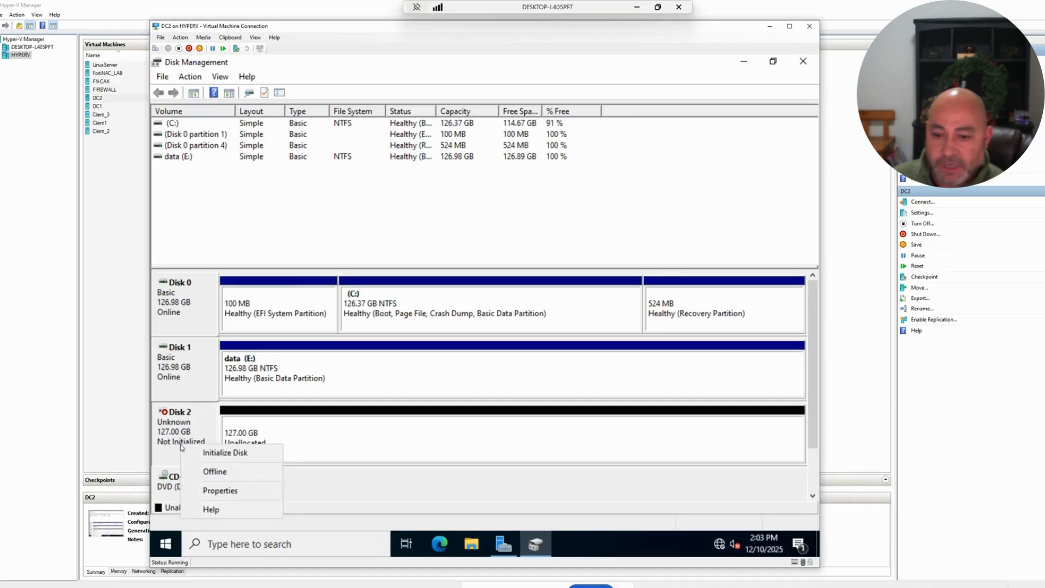
click(217, 454)
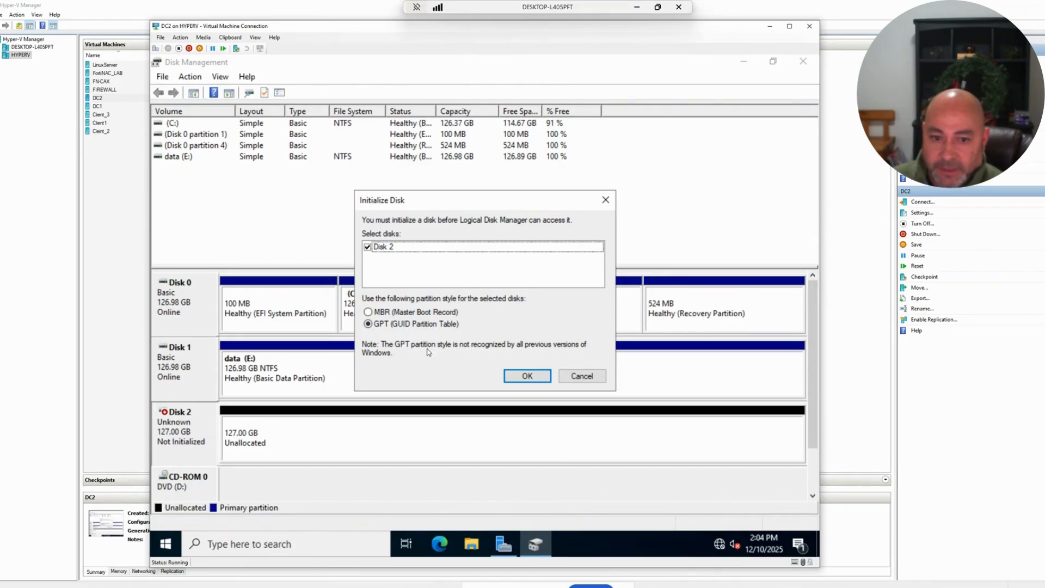
click(523, 376)
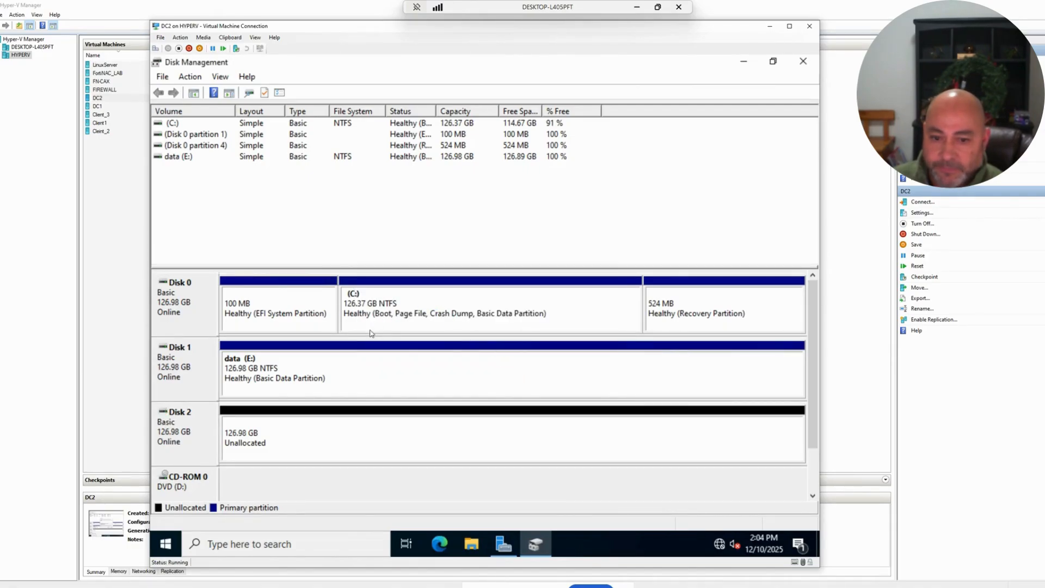
Step: Start a new simple volume on Disk 2's unallocated space with the full 130030 MB size and drive letter F
right_click(311, 440)
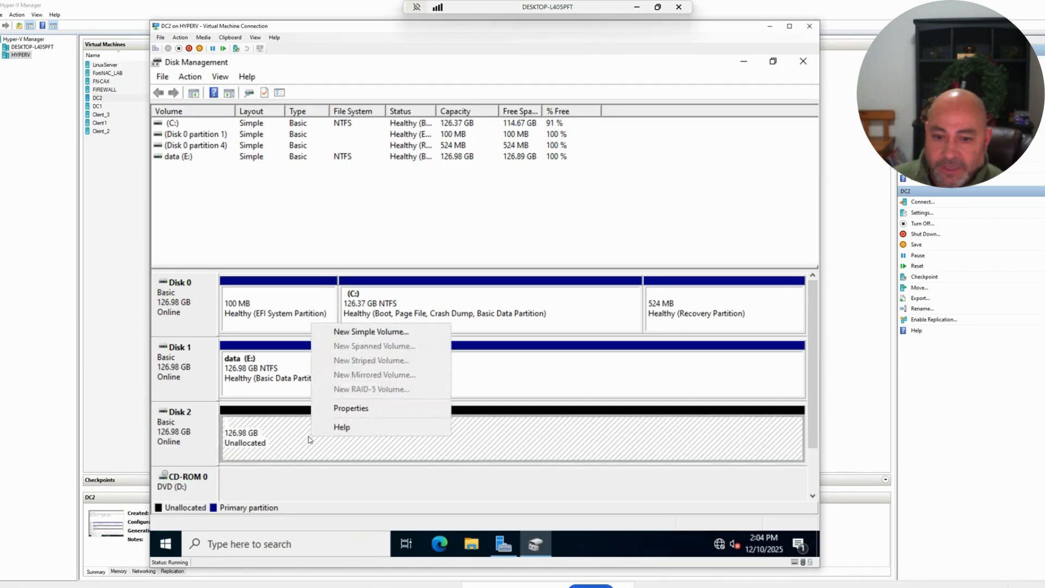
click(281, 436)
right_click(281, 434)
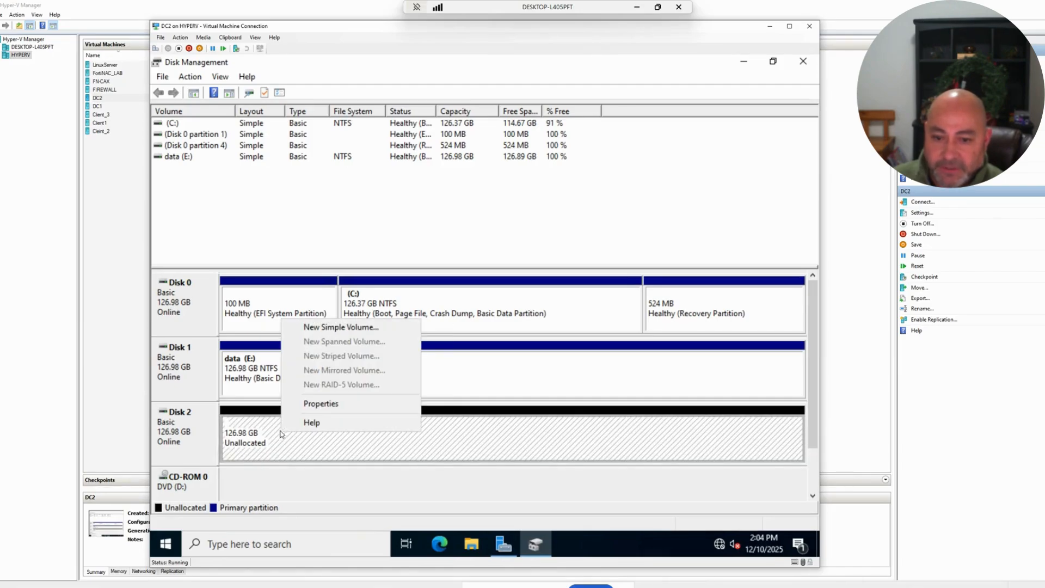
click(328, 329)
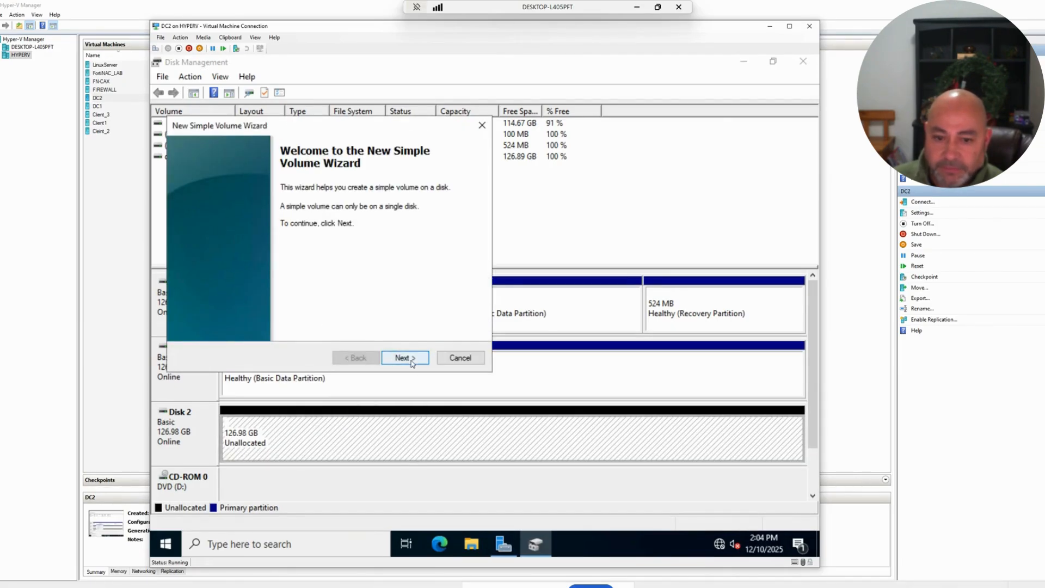
click(405, 358)
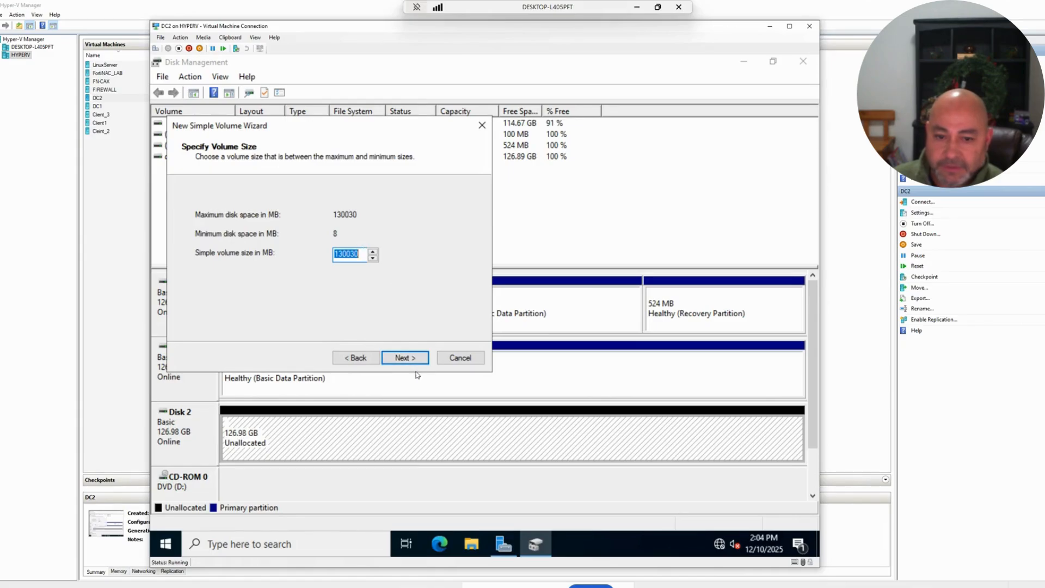
click(405, 358)
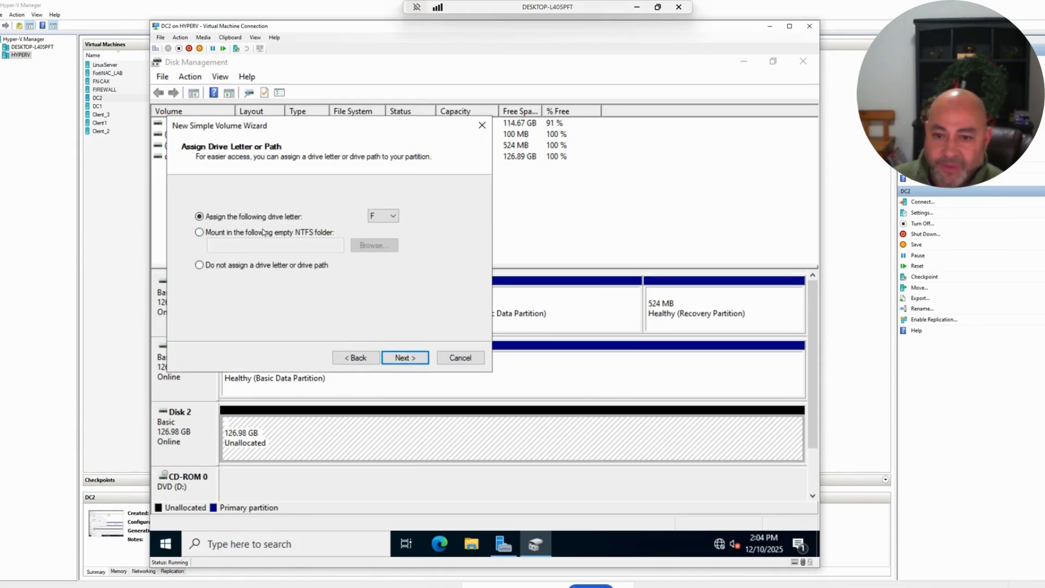
click(405, 358)
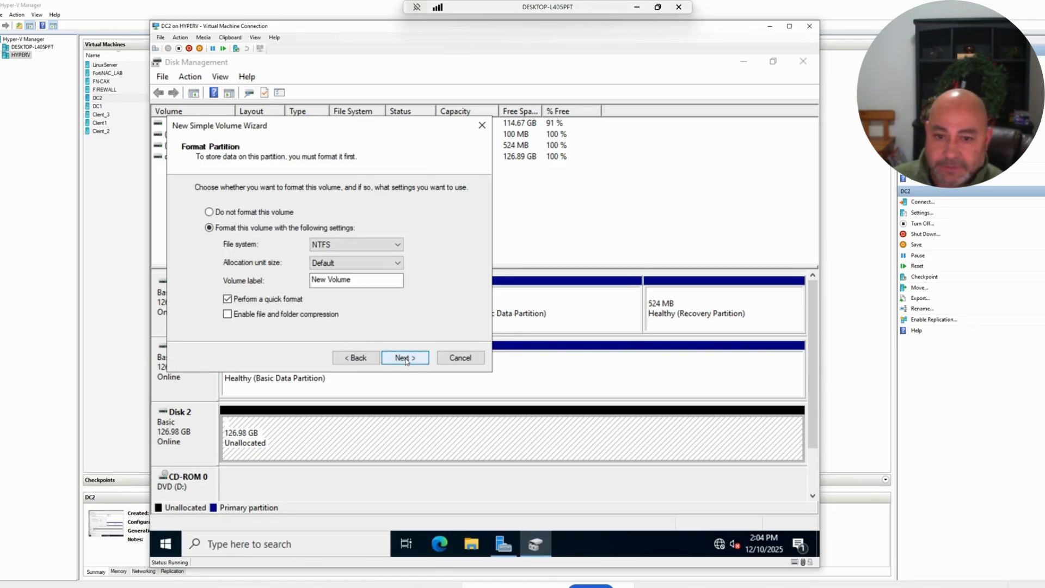
Step: Label the volume Data1, create it as NTFS with default allocation unit size and quick format, and close Disk Management
triple_click(330, 279)
text(D)
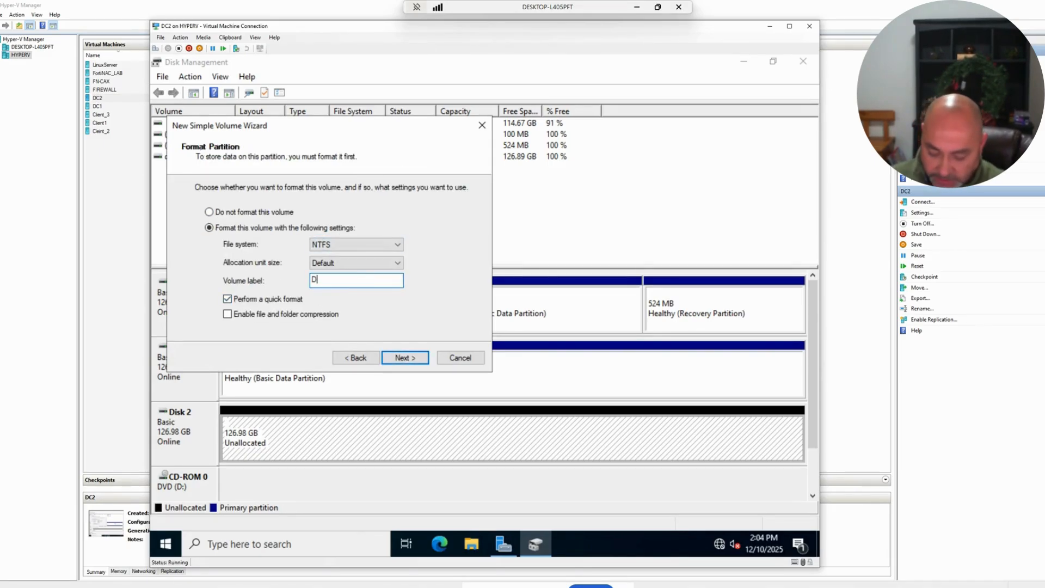
text(ata1)
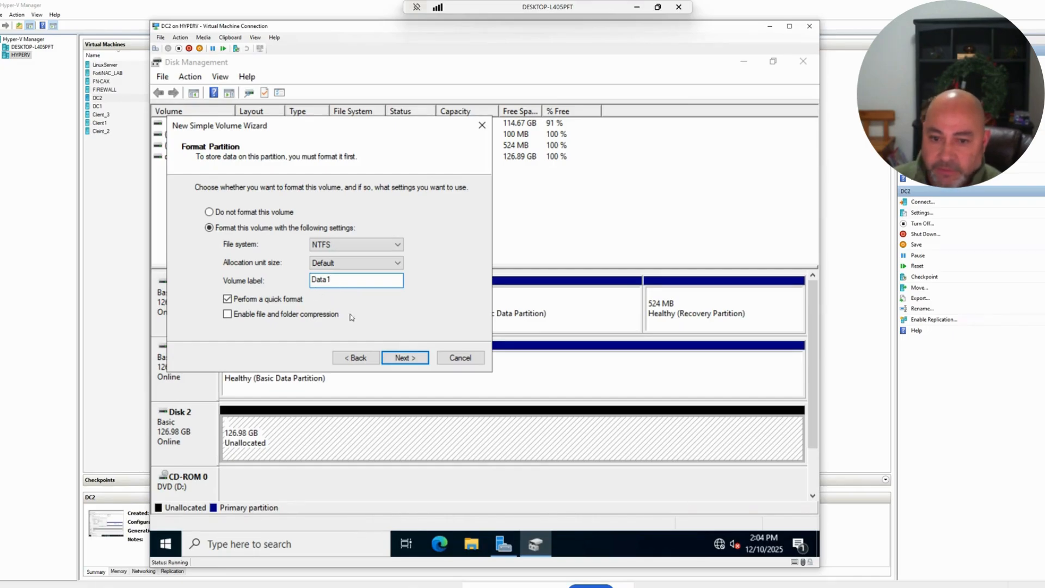
click(414, 363)
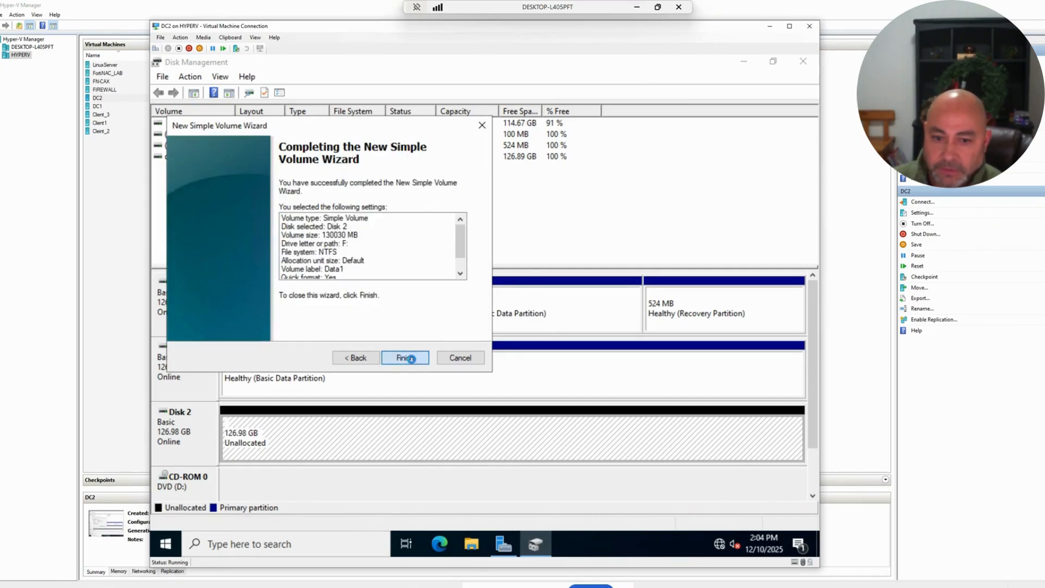
click(401, 356)
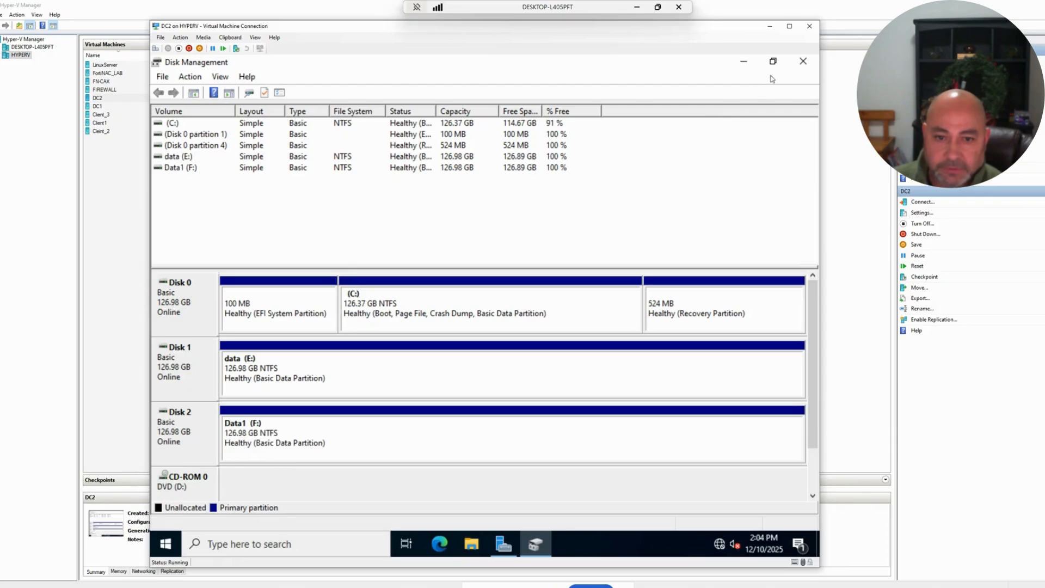
click(802, 62)
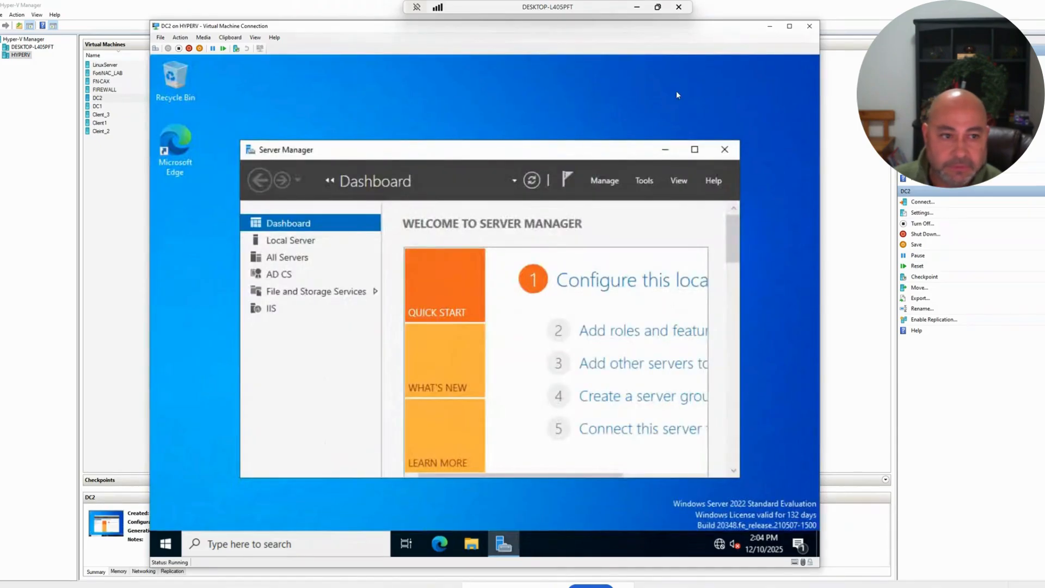
Step: Open the Data1 (F:) drive from This PC in File Explorer and maximize the window
click(494, 511)
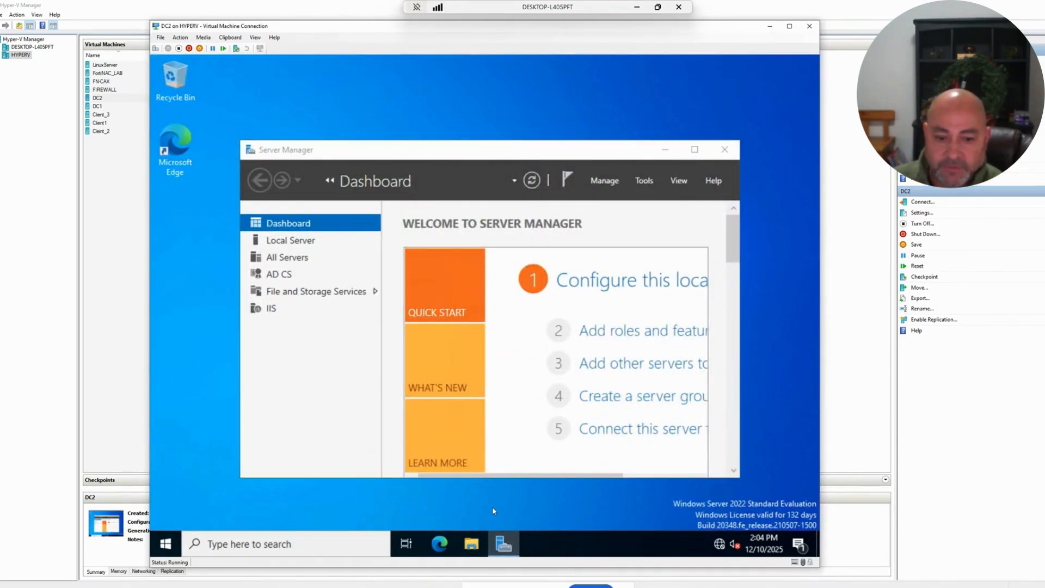
click(471, 544)
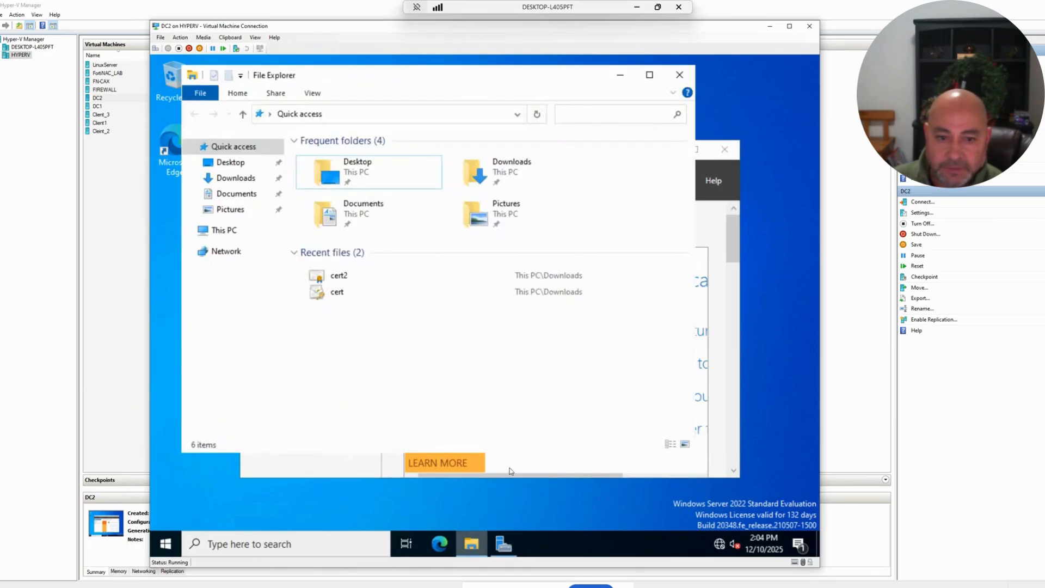
click(221, 230)
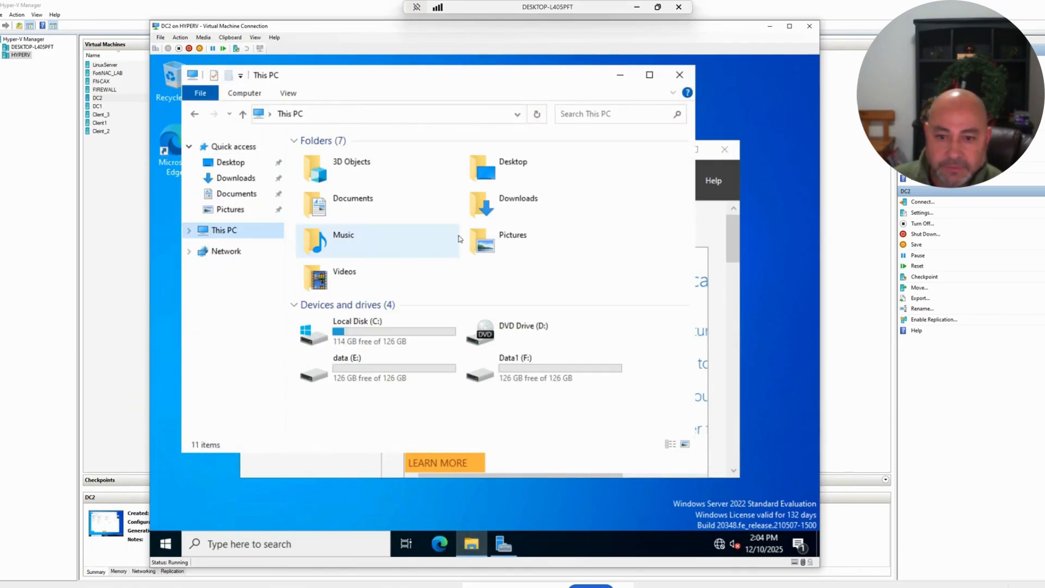
double_click(521, 376)
click(649, 76)
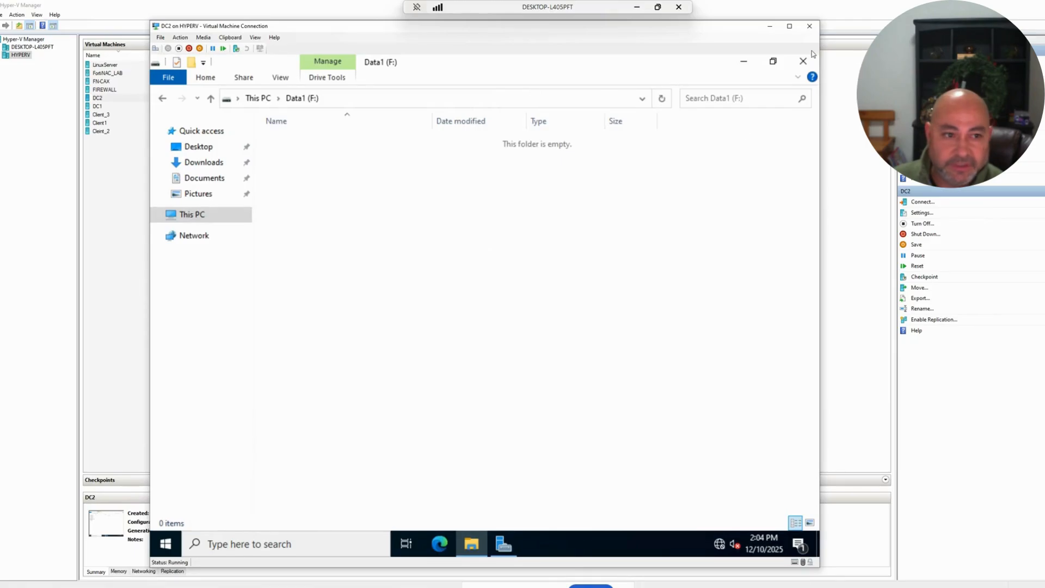
Step: Close File Explorer and Server Manager on DC2, and minimize the DC2 connection window to return to Hyper-V Manager
click(804, 61)
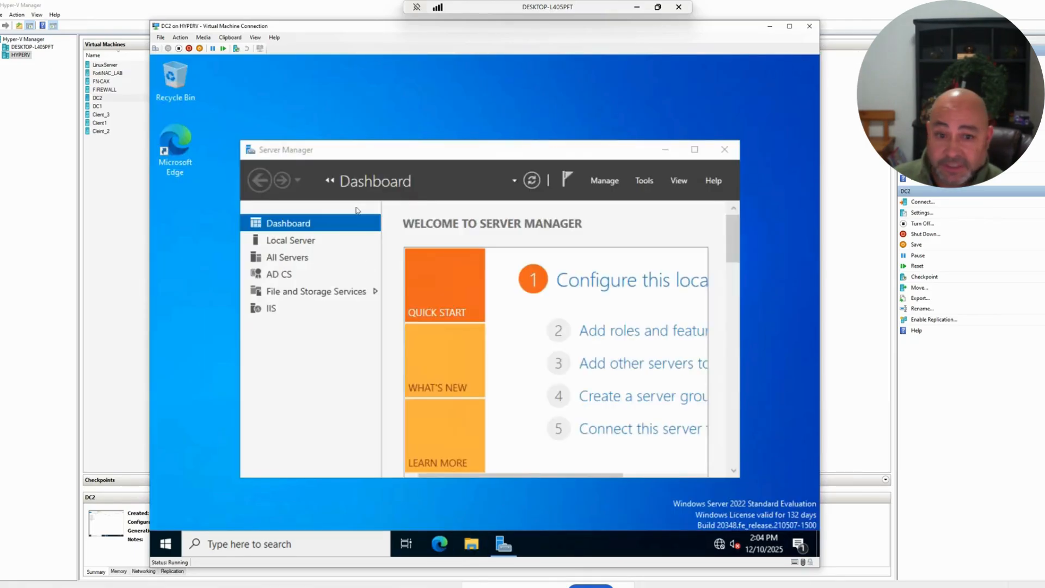
click(728, 154)
click(770, 26)
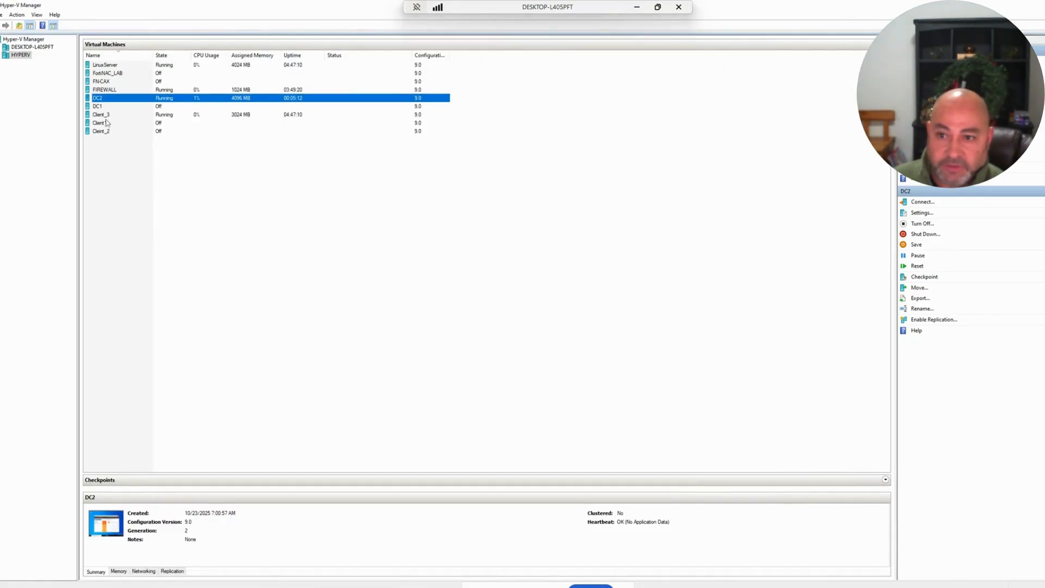